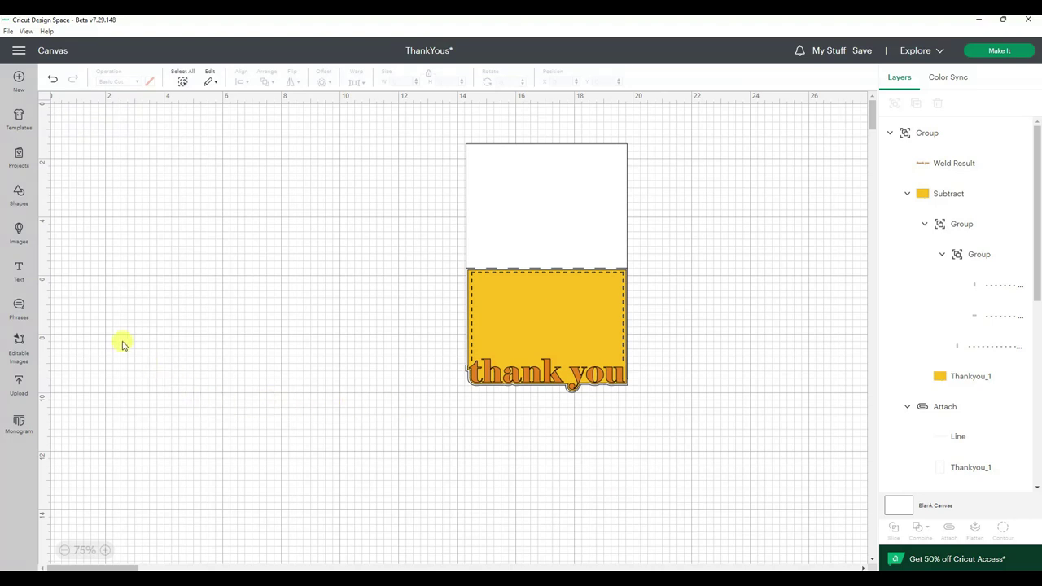
Open the Shapes library beside the ThankYous card design
click(18, 195)
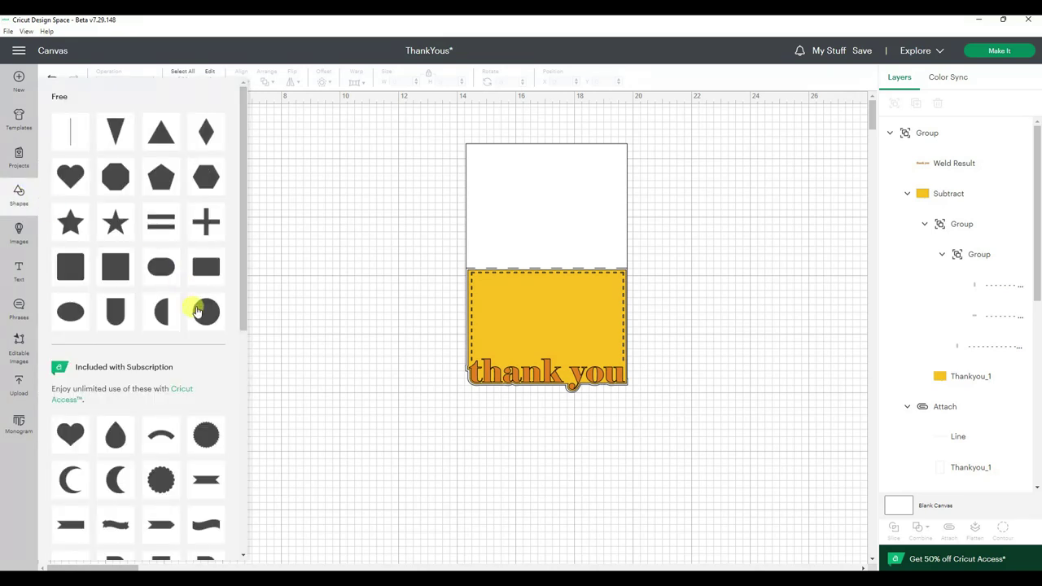
Insert a square, move it into open space, and size it 5.5 in wide by 4.25 in tall
click(111, 269)
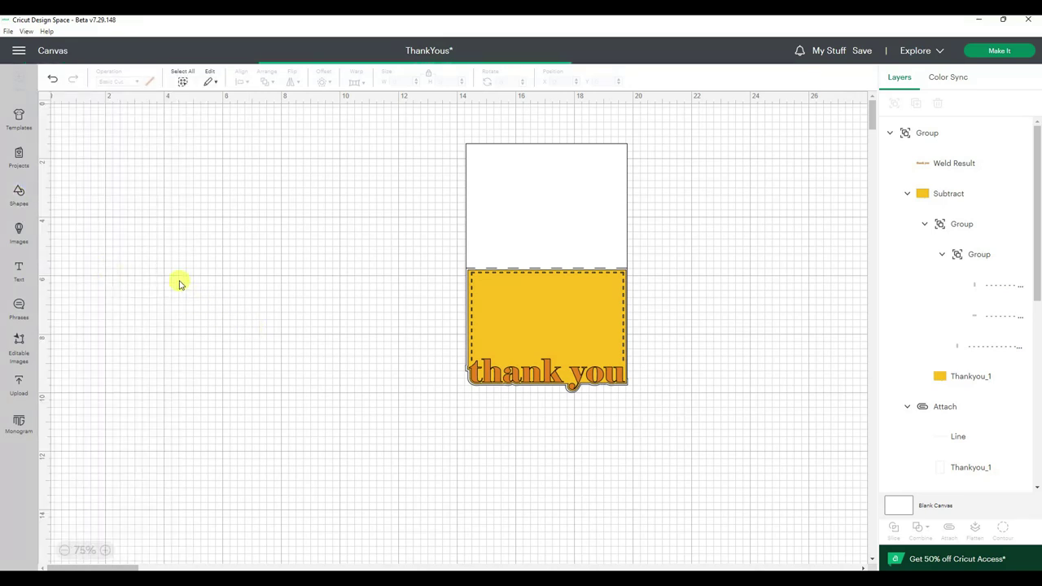
drag(116, 154, 307, 329)
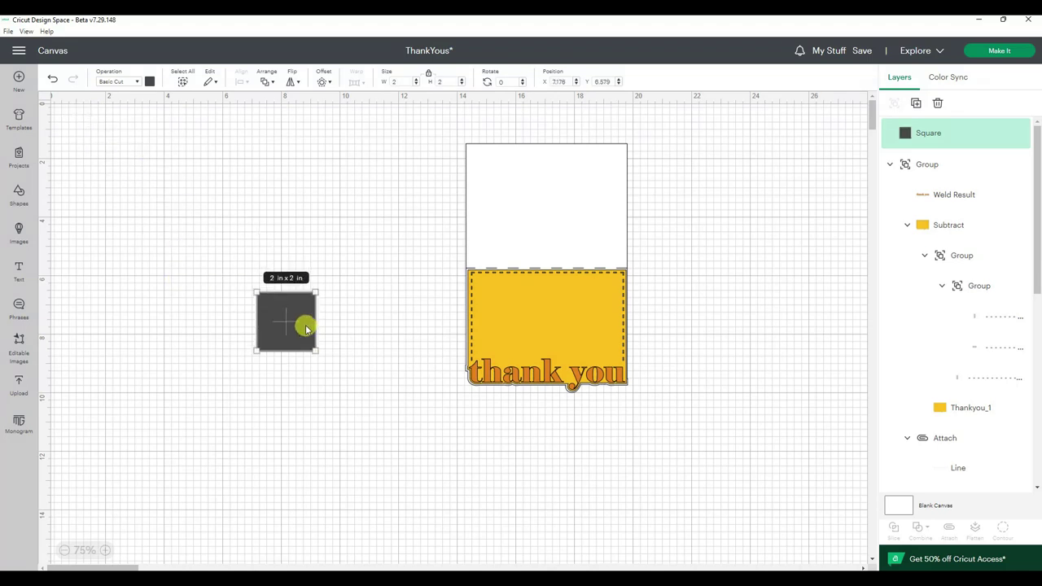
drag(397, 81, 359, 85)
text(5)
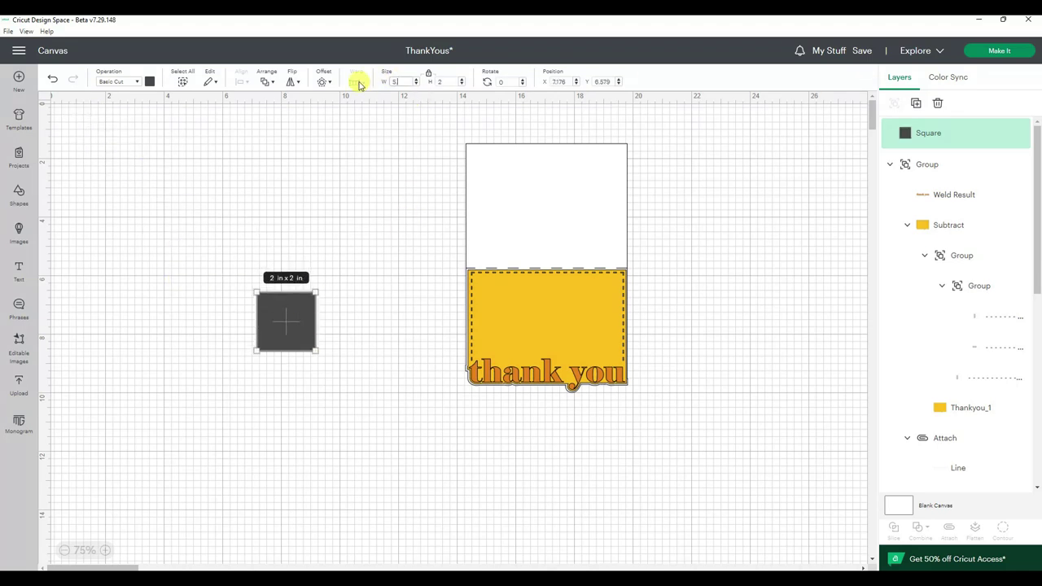
text(.5)
key(Return)
drag(351, 361, 287, 314)
click(430, 84)
text(4.25)
key(Return)
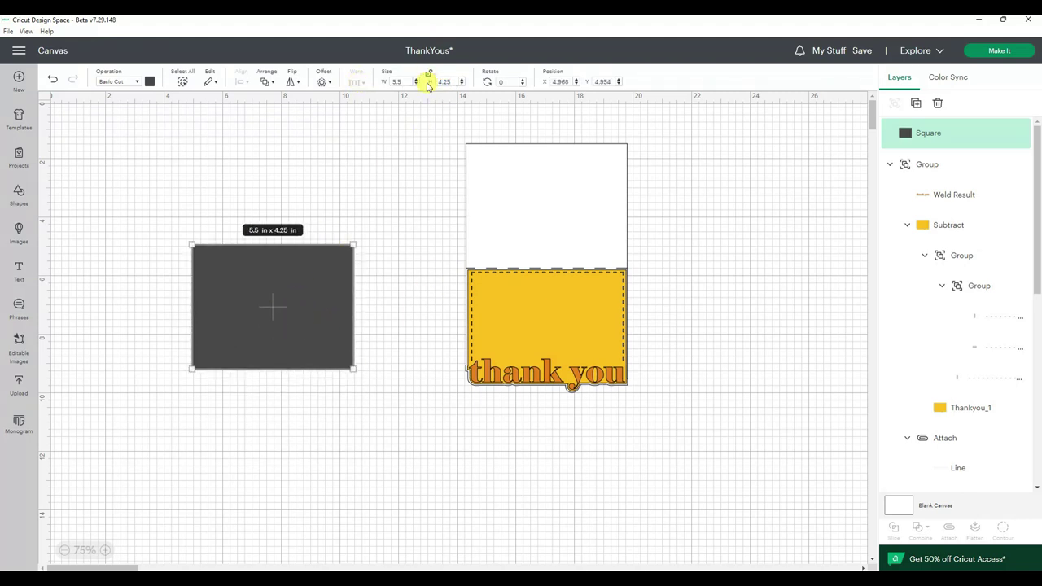
Colour the rectangle light yellow and add a new text box
click(149, 81)
click(234, 147)
click(238, 235)
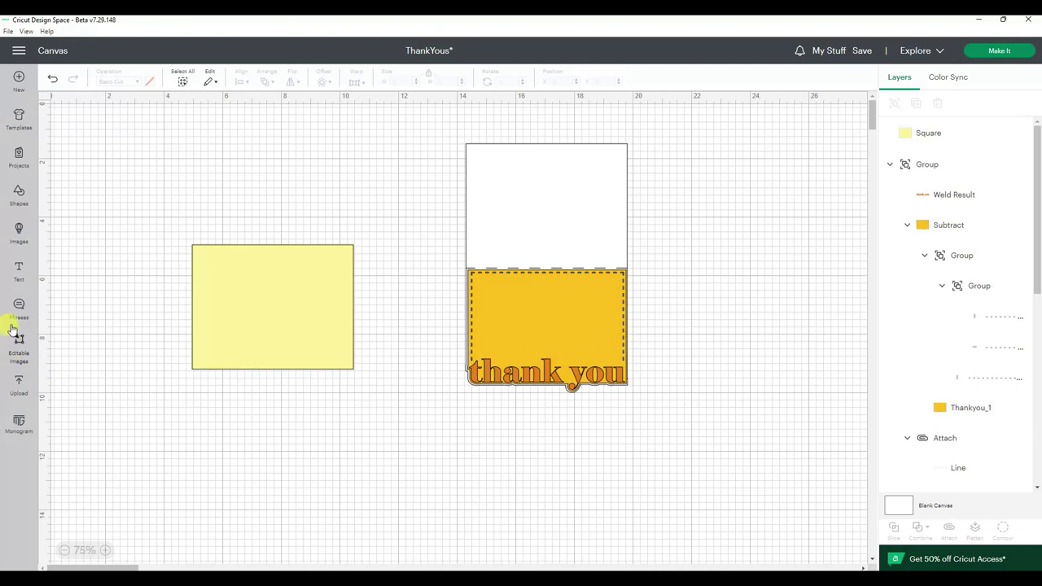
click(20, 272)
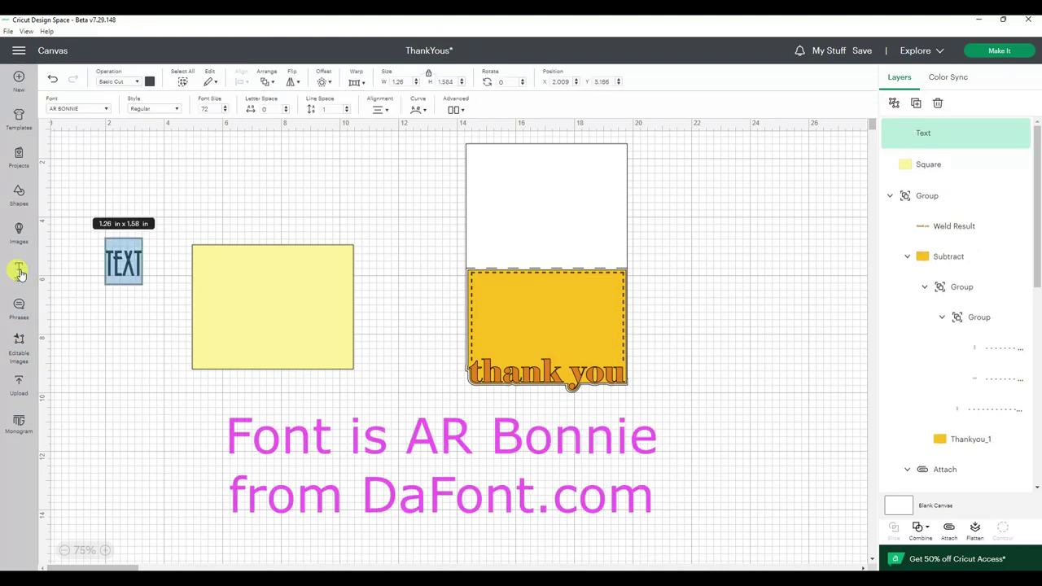
Set the text to the AR Bonnie font and replace TEXT with a row of hyphens
click(70, 109)
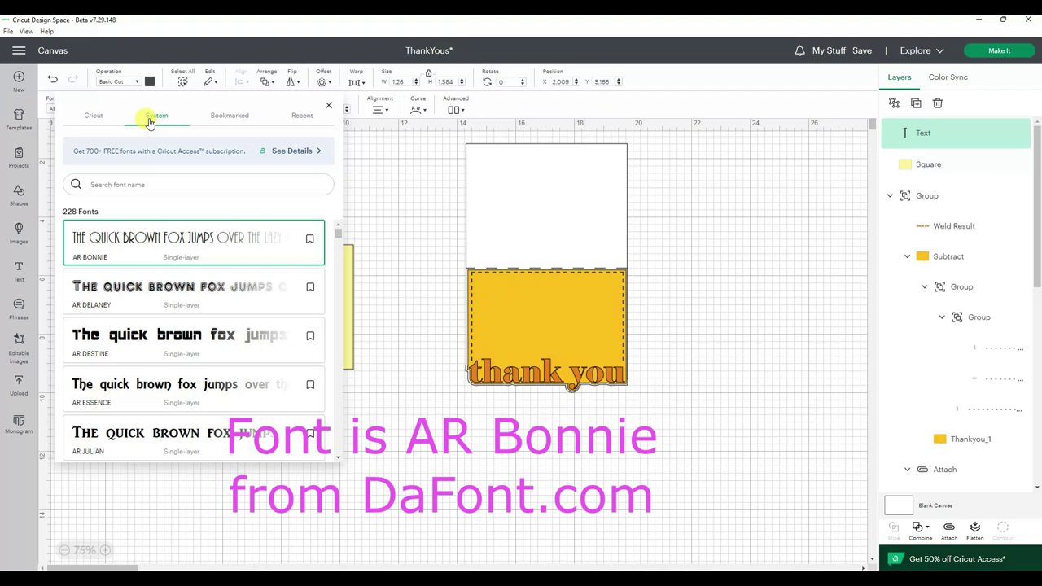
click(379, 255)
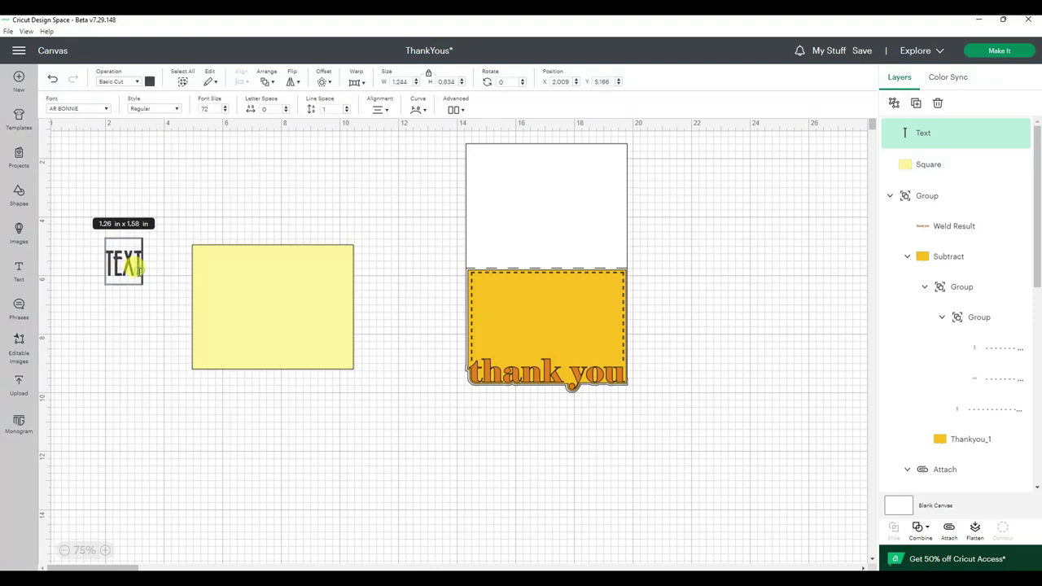
drag(134, 265, 90, 271)
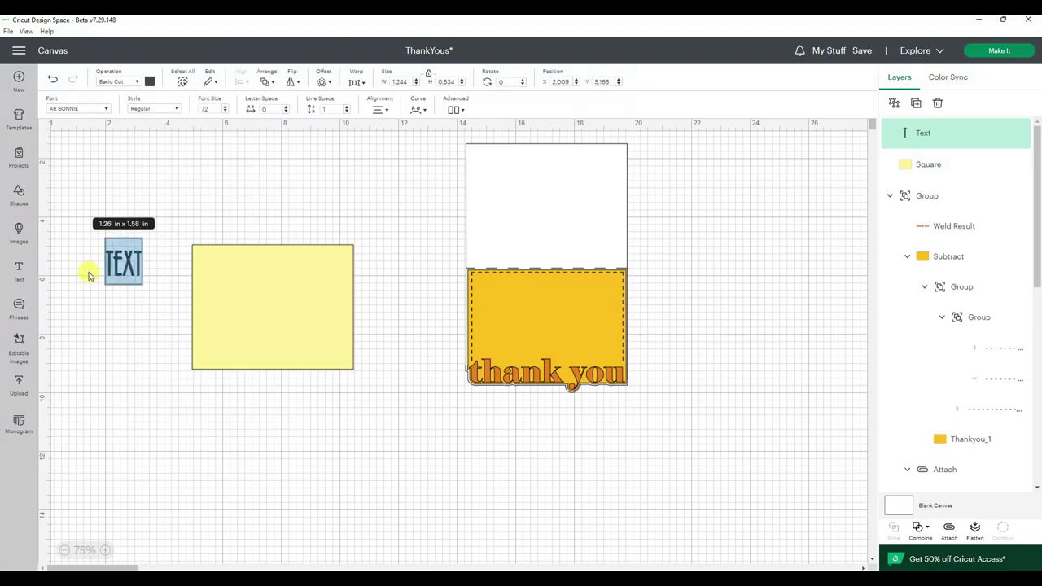
text(---)
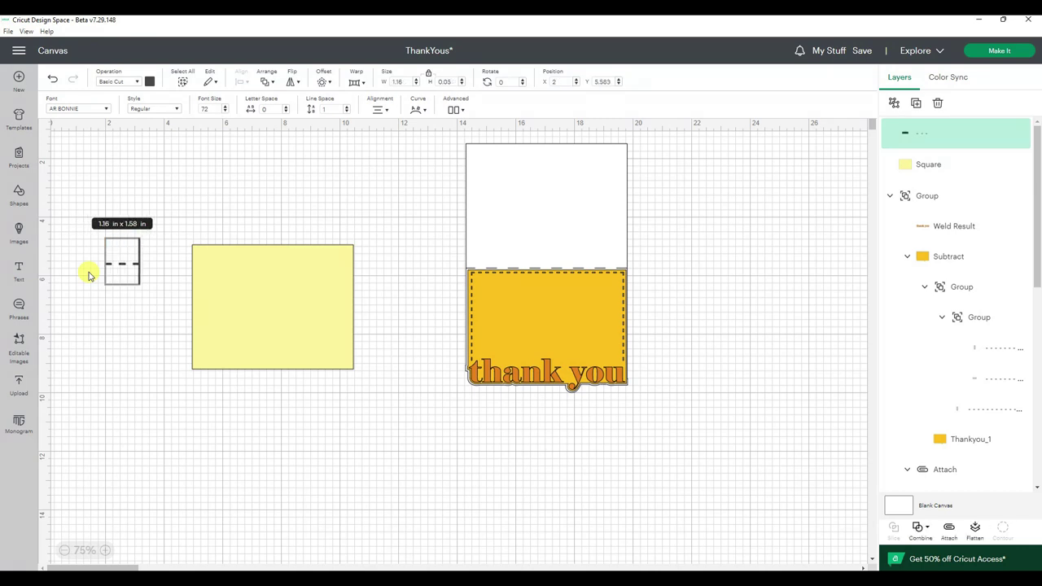
text(------------)
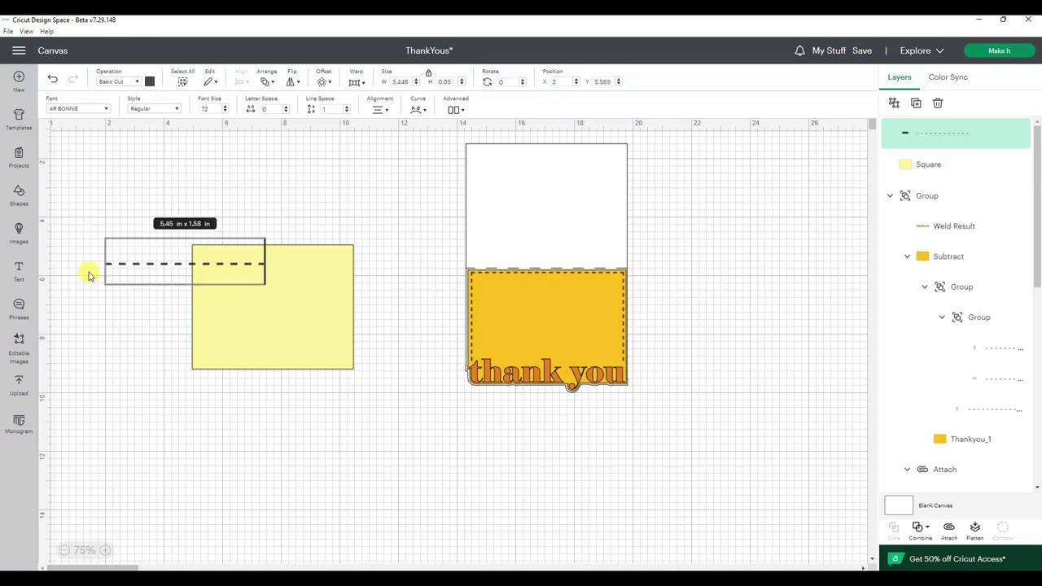
click(100, 334)
Move the dashed line onto the yellow rectangle's top edge and zoom in
click(136, 301)
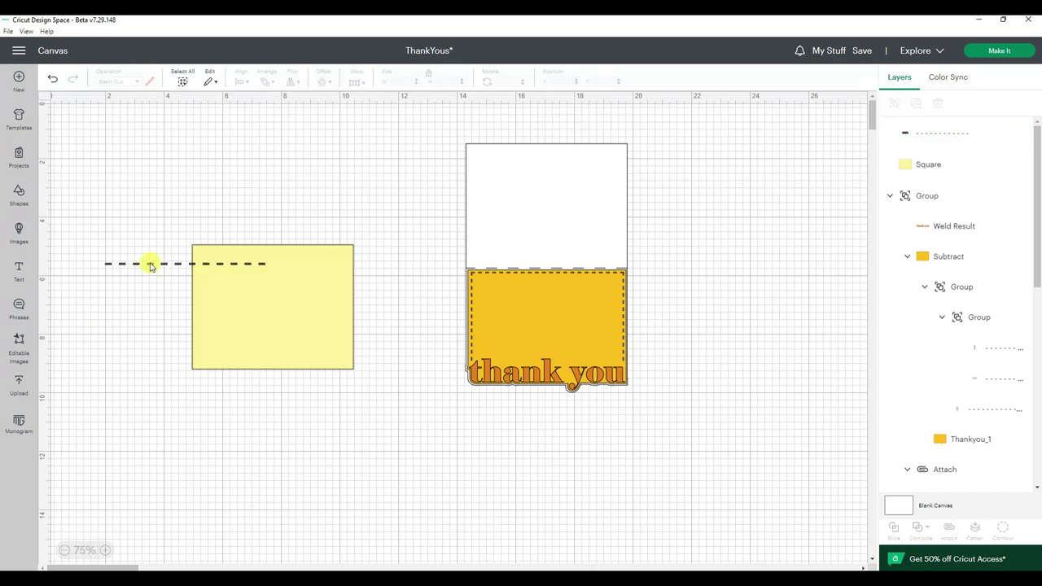
drag(151, 266, 240, 255)
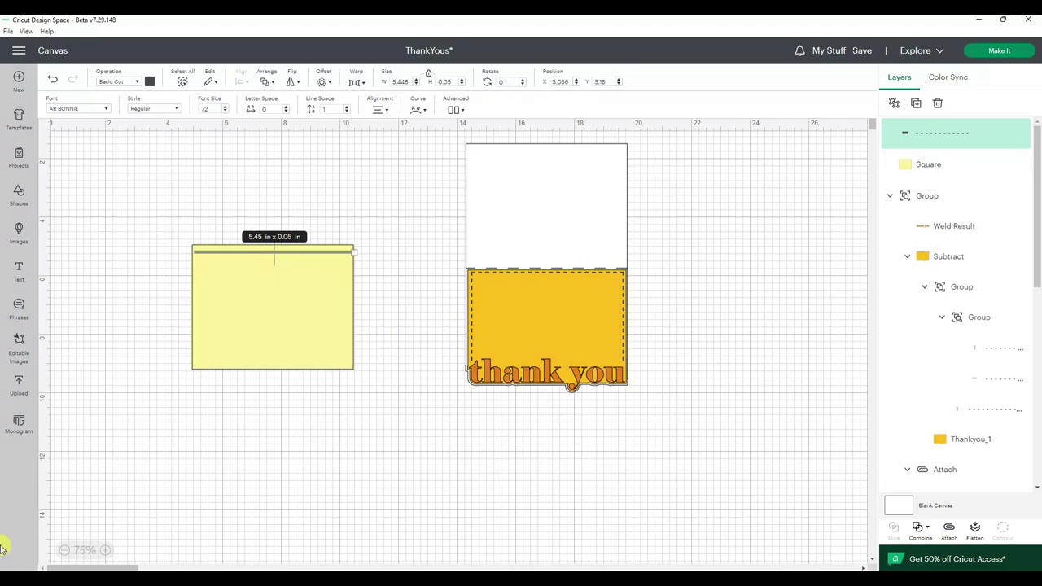
click(105, 550)
Shrink the dashed line to font size 36, 0.025 in tall and 2.72 in wide
click(105, 550)
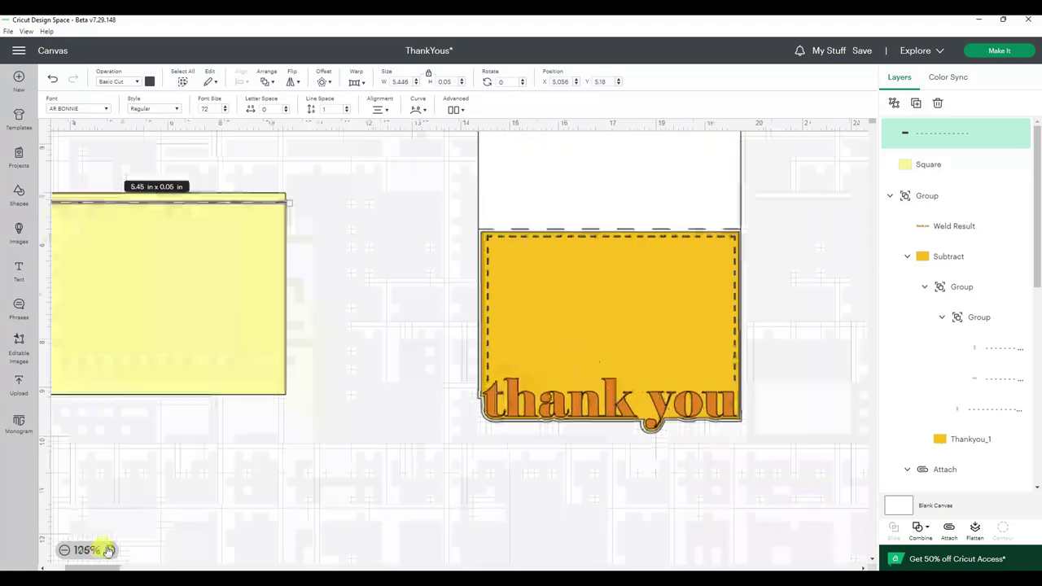
click(209, 533)
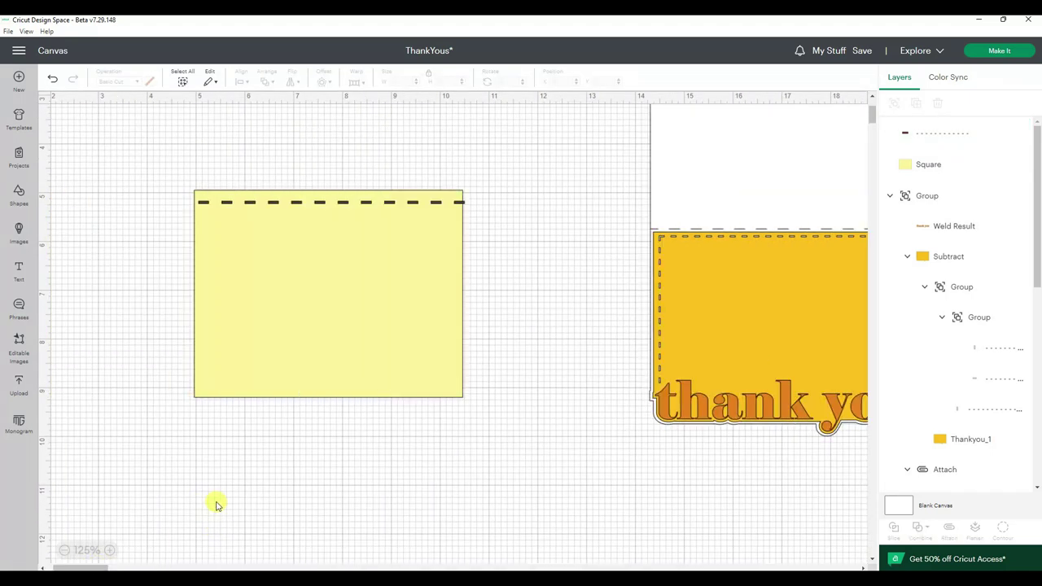
click(392, 204)
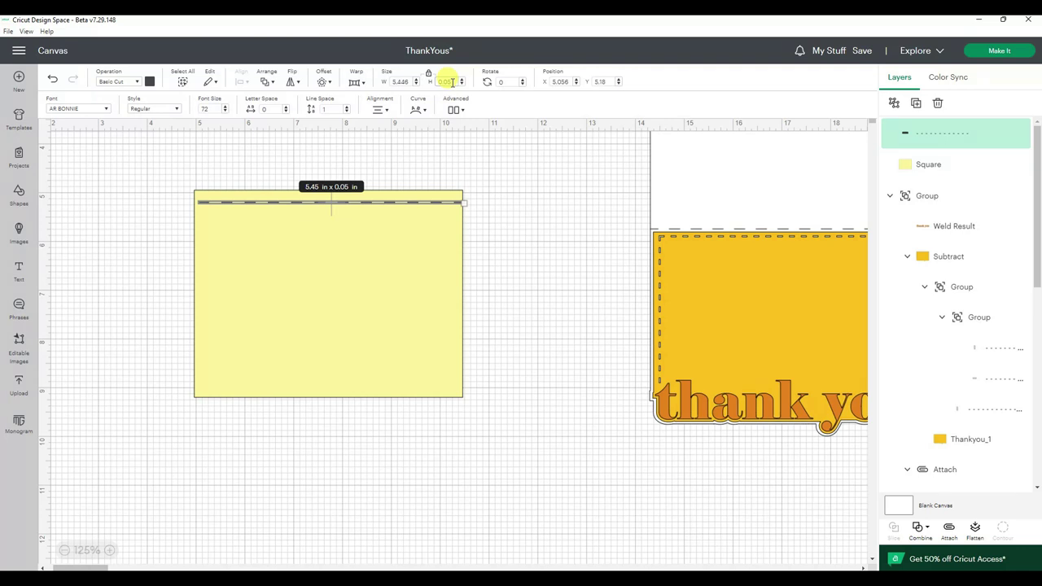
key(Return)
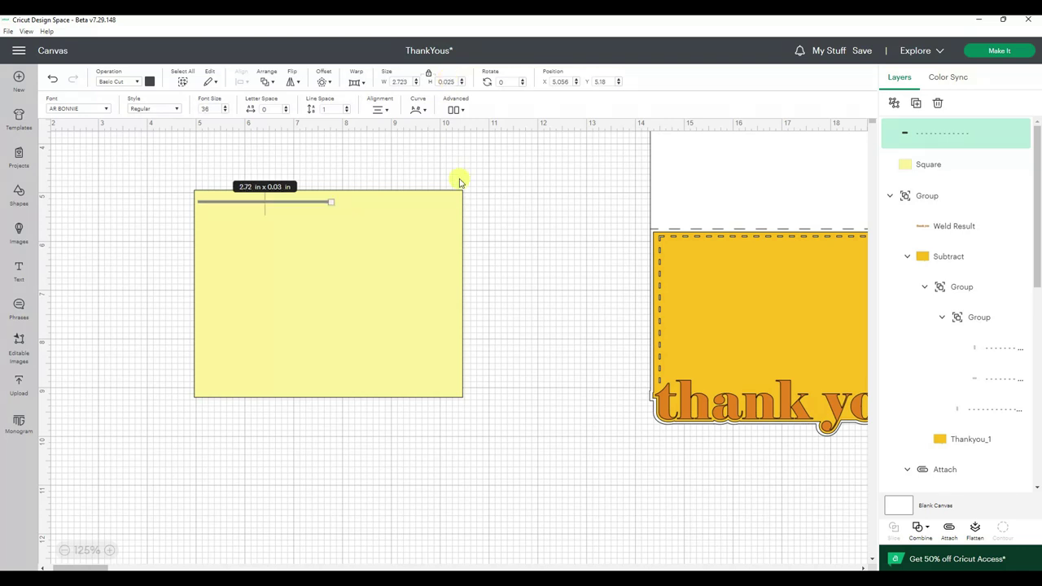
click(575, 219)
click(289, 202)
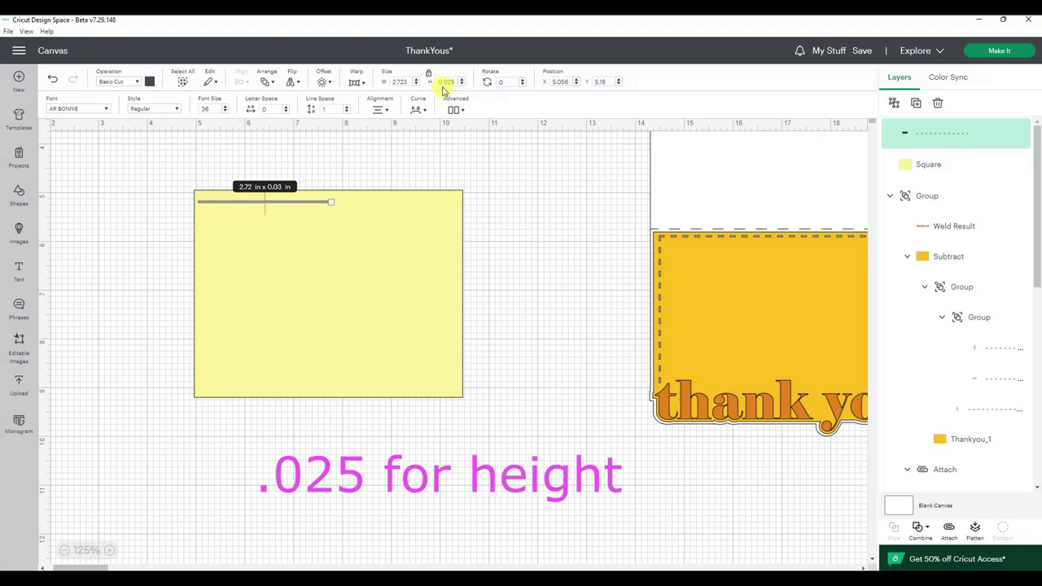
click(525, 218)
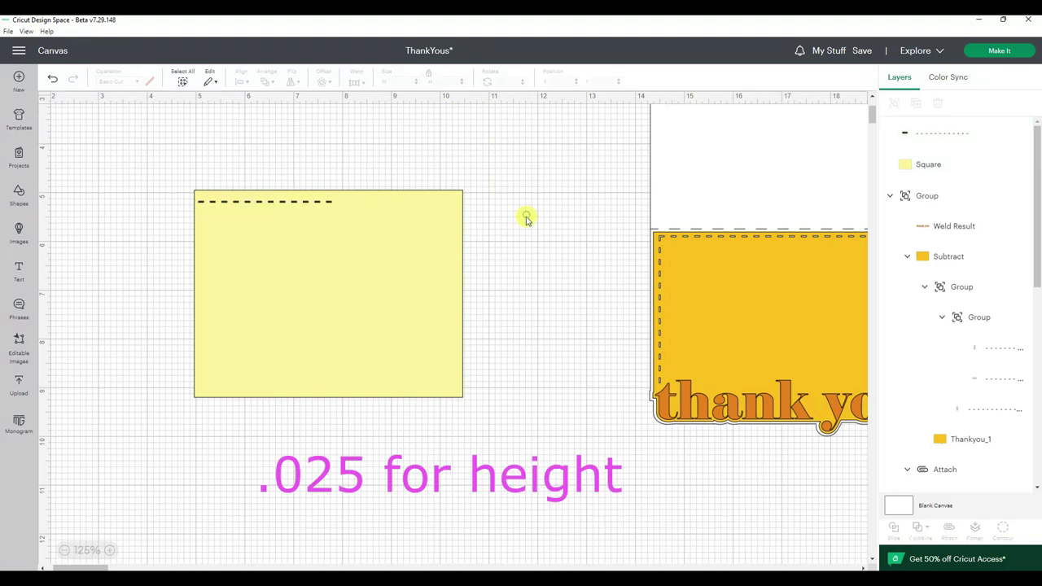
Add more hyphens so the dashed line spans the card's top edge, about 5.34 in
click(324, 205)
drag(330, 202, 333, 199)
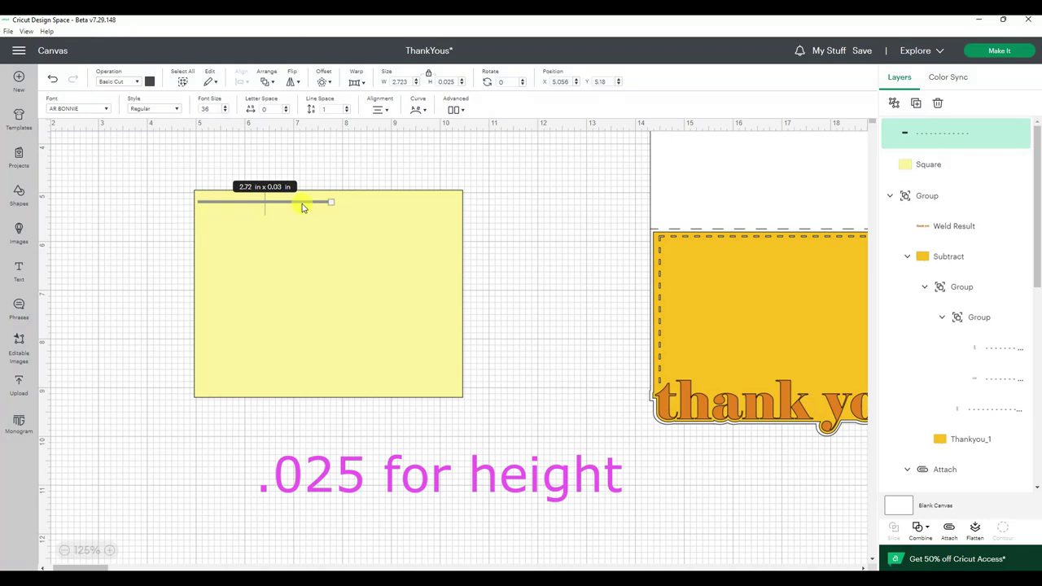
drag(299, 206, 333, 205)
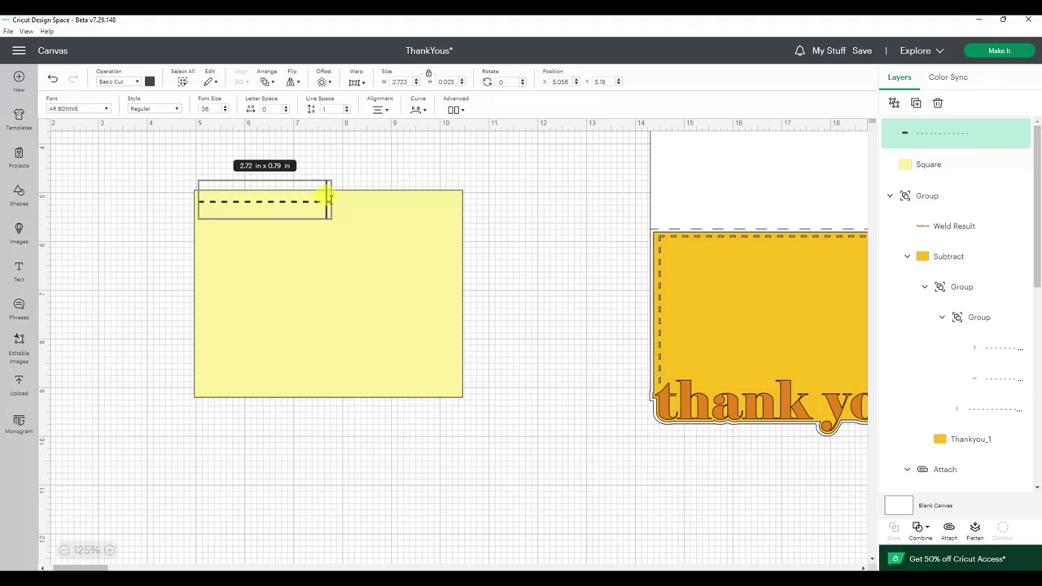
text(-------------------)
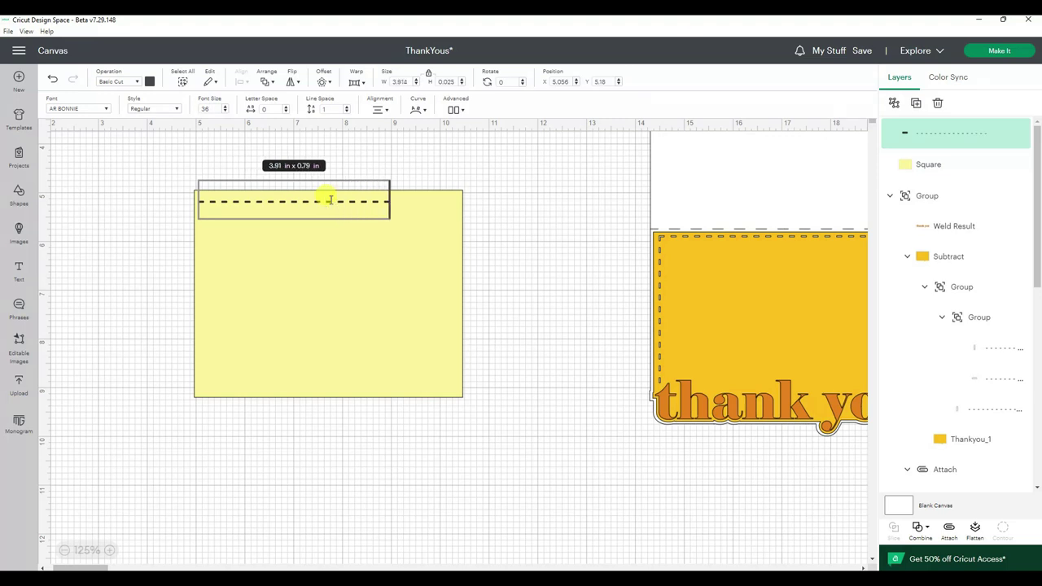
text(-----)
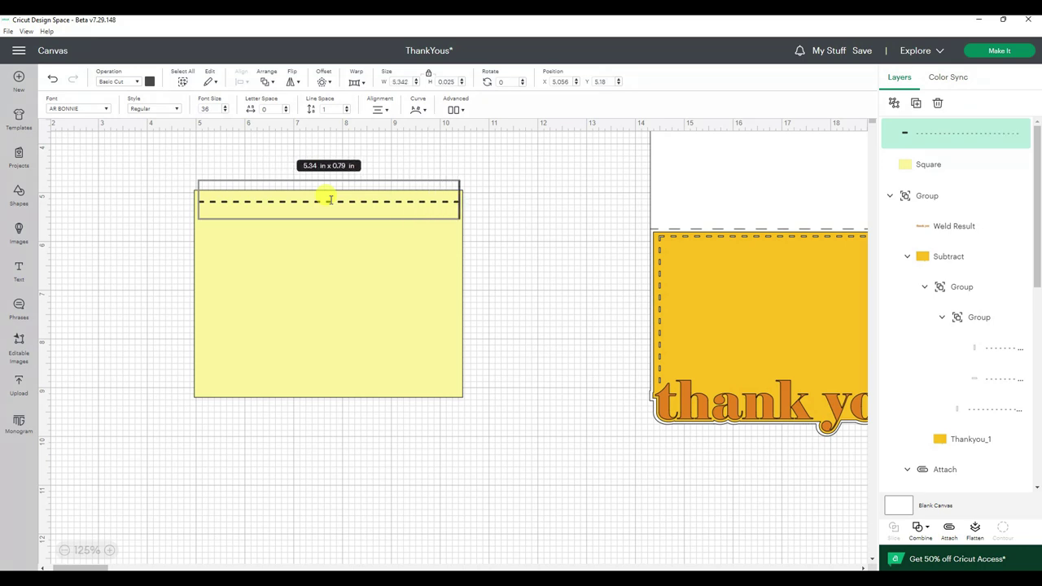
click(496, 237)
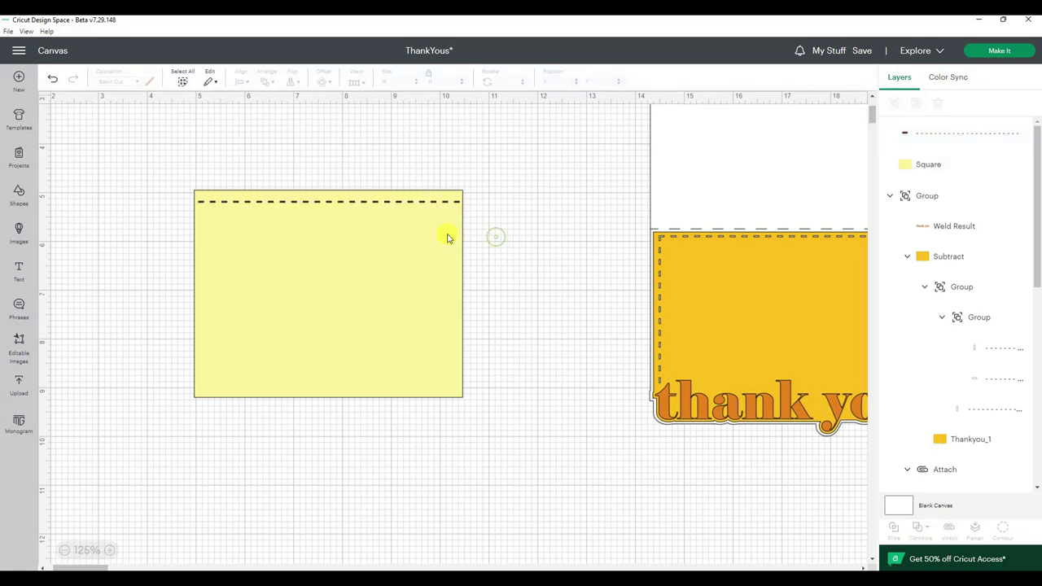
Duplicate the dashed line, rotate it 90°, and place it along the card's left edge
click(380, 204)
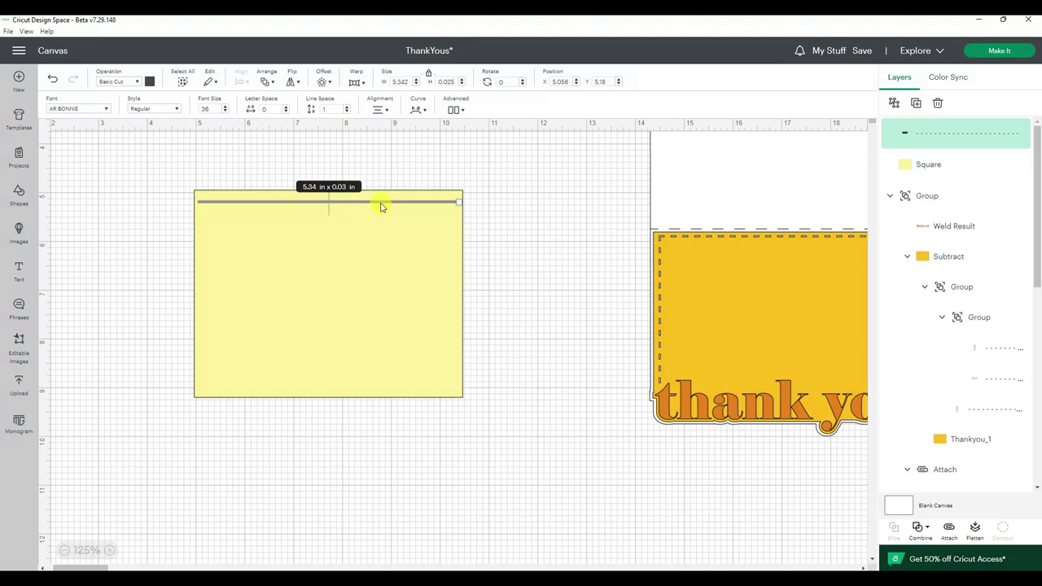
click(916, 107)
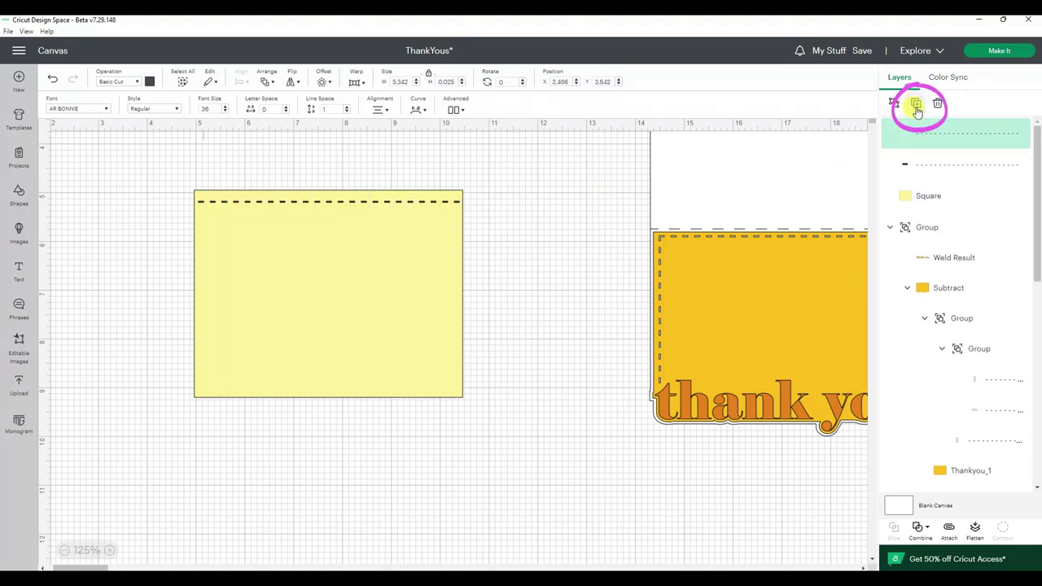
click(569, 253)
key(ctrl+z)
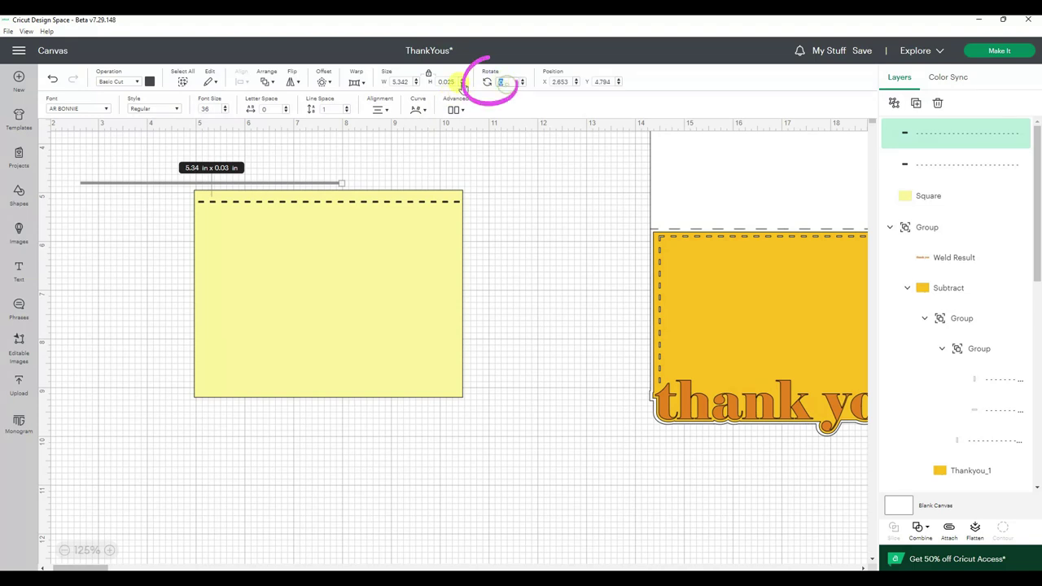
key(Return)
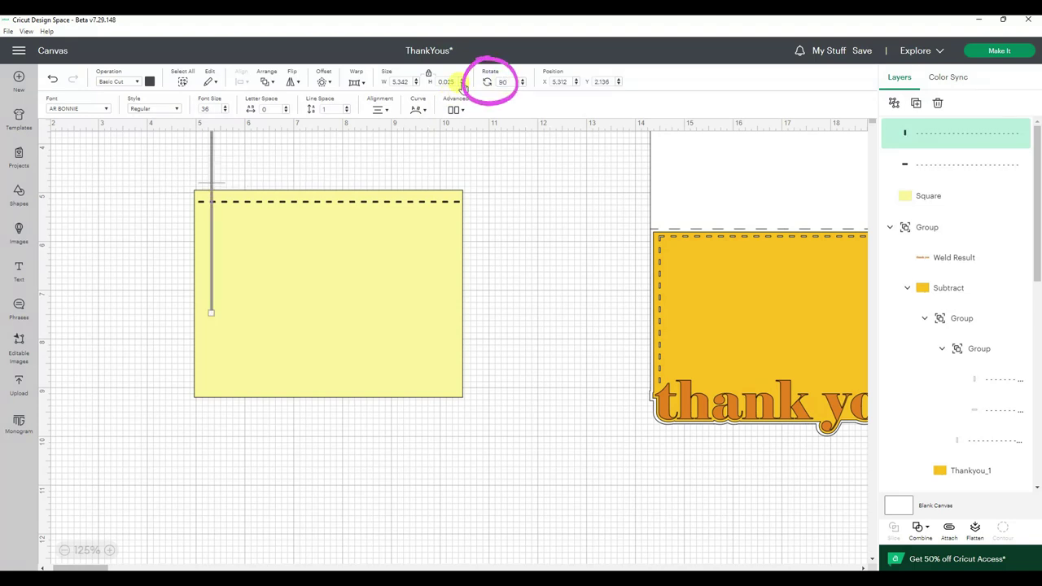
click(495, 293)
drag(211, 144, 200, 301)
click(226, 453)
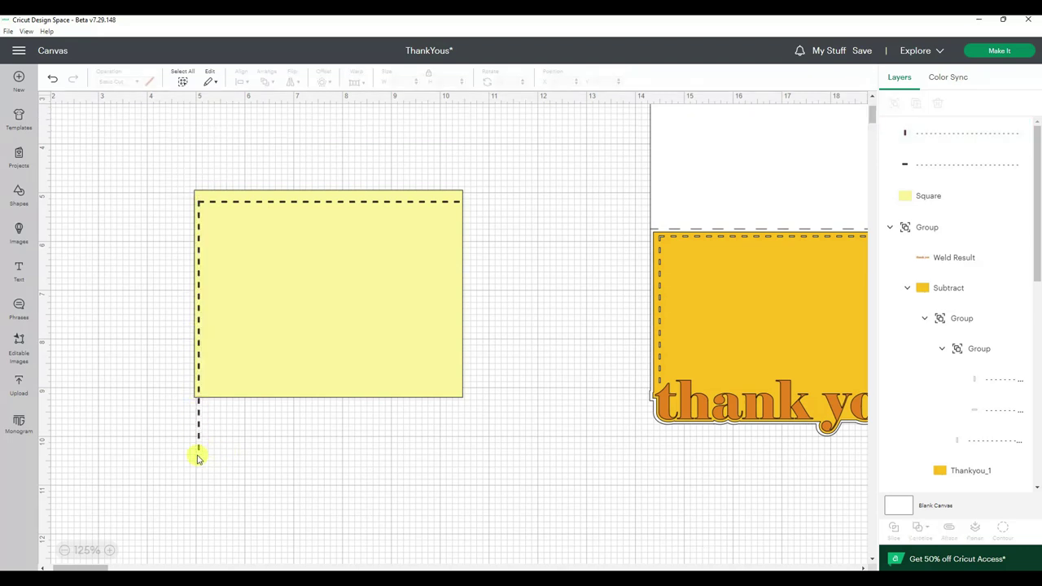
Delete extra hyphens so the vertical line fits the card height, 4.83 in
double_click(199, 456)
click(318, 337)
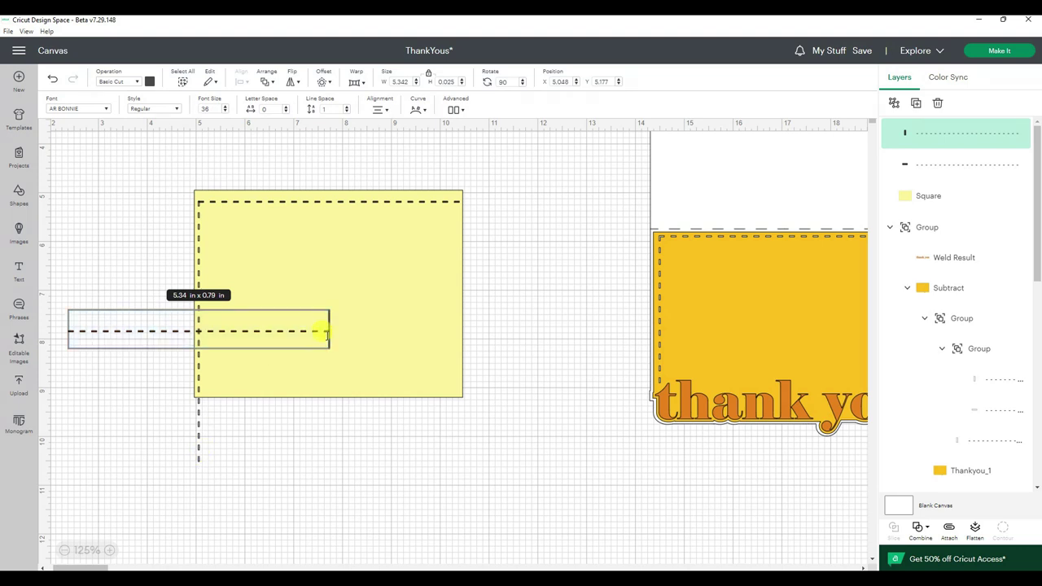
key(BackSpace)
key(BackSpace)
key(BackSpace)
key(BackSpace)
key(BackSpace)
key(BackSpace)
key(BackSpace)
key(BackSpace)
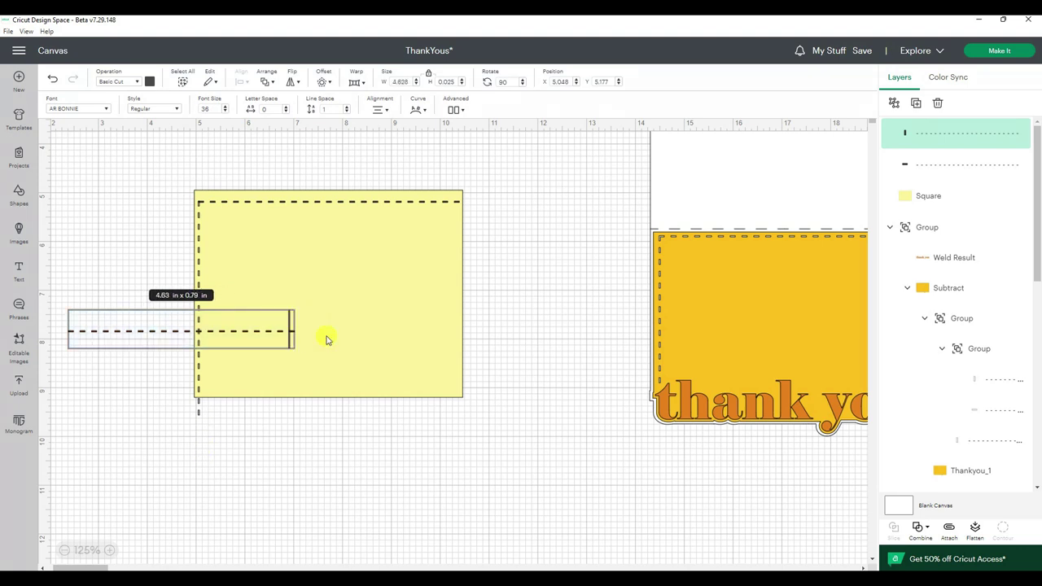
Move the yellow card down and right, away from the dashed lines
click(570, 349)
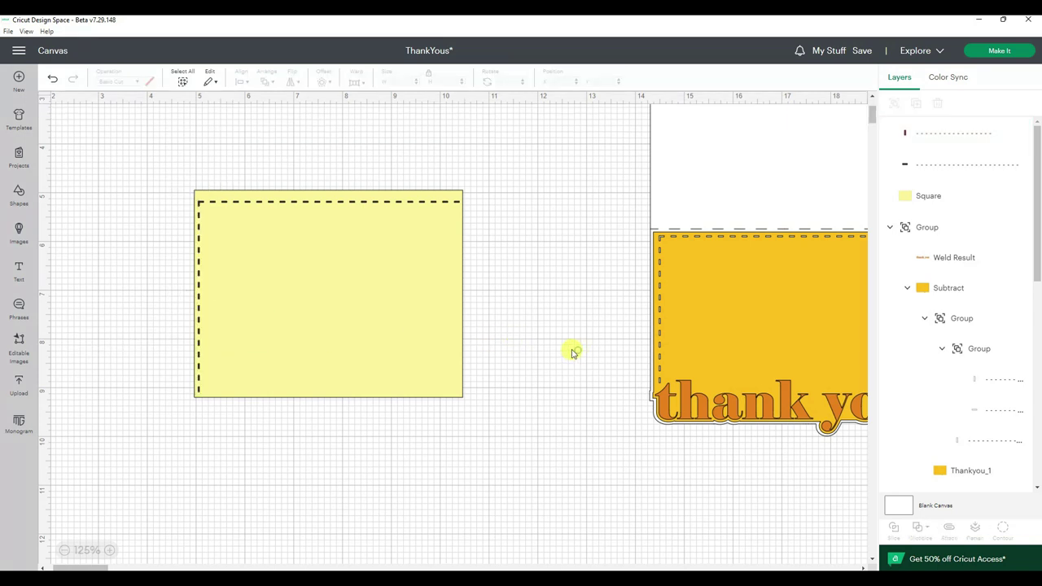
drag(429, 363, 598, 518)
click(328, 258)
Align the top and left dashed lines at their tops and left edges, then group them
drag(143, 187, 295, 452)
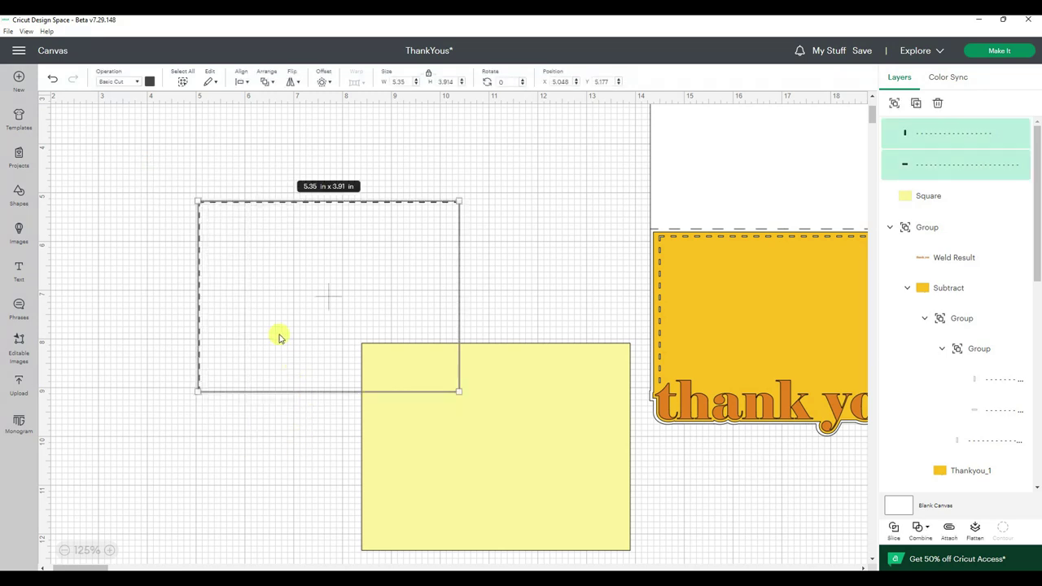
click(241, 81)
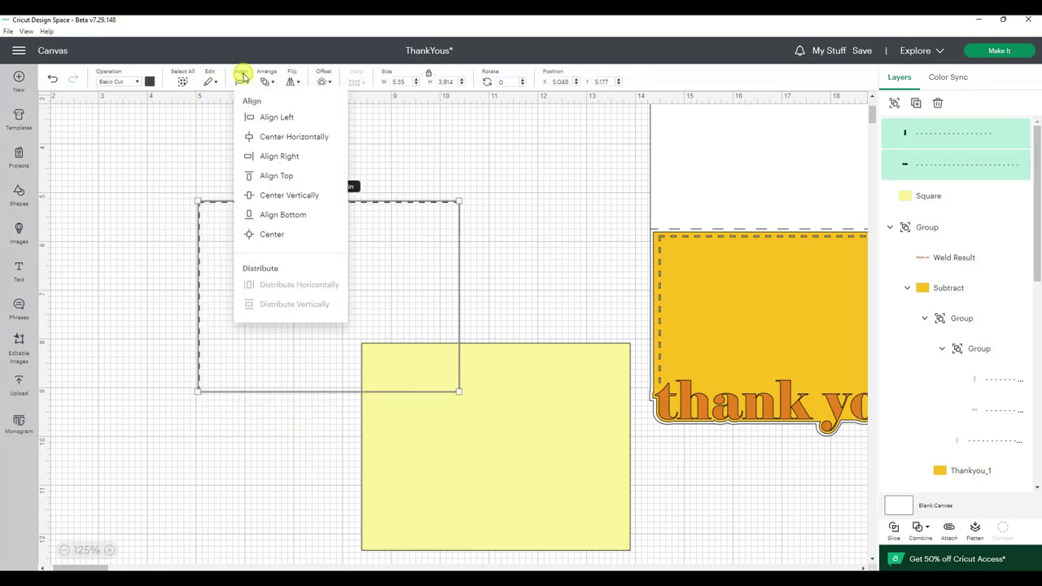
click(267, 176)
click(242, 81)
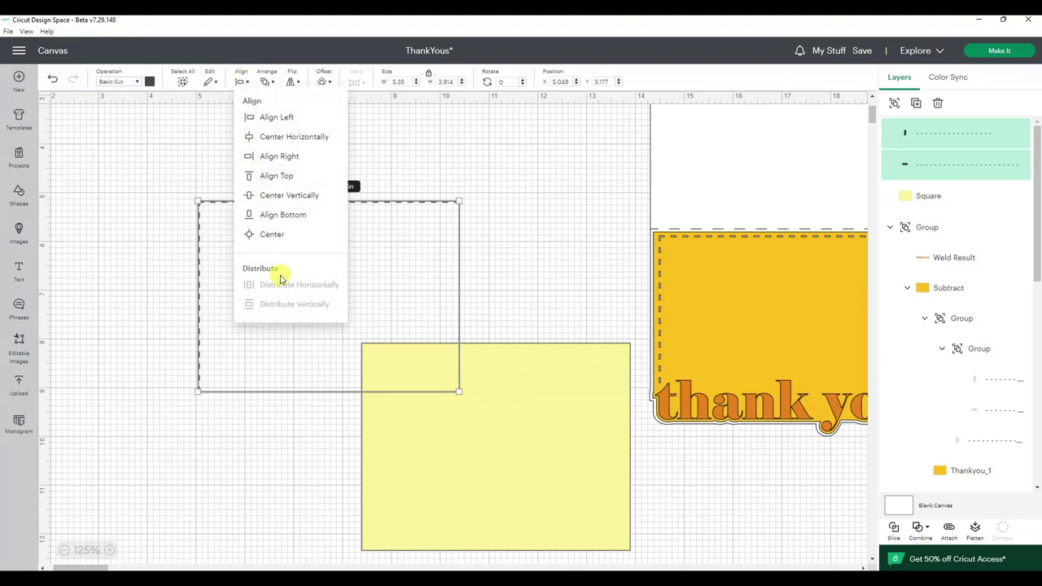
click(266, 119)
click(263, 144)
drag(167, 156, 268, 439)
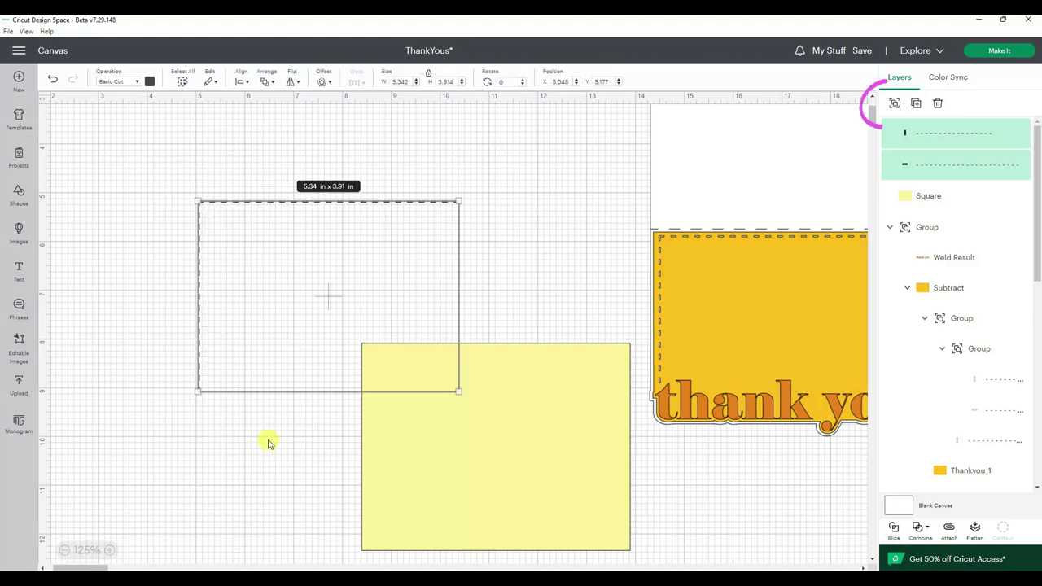
click(895, 104)
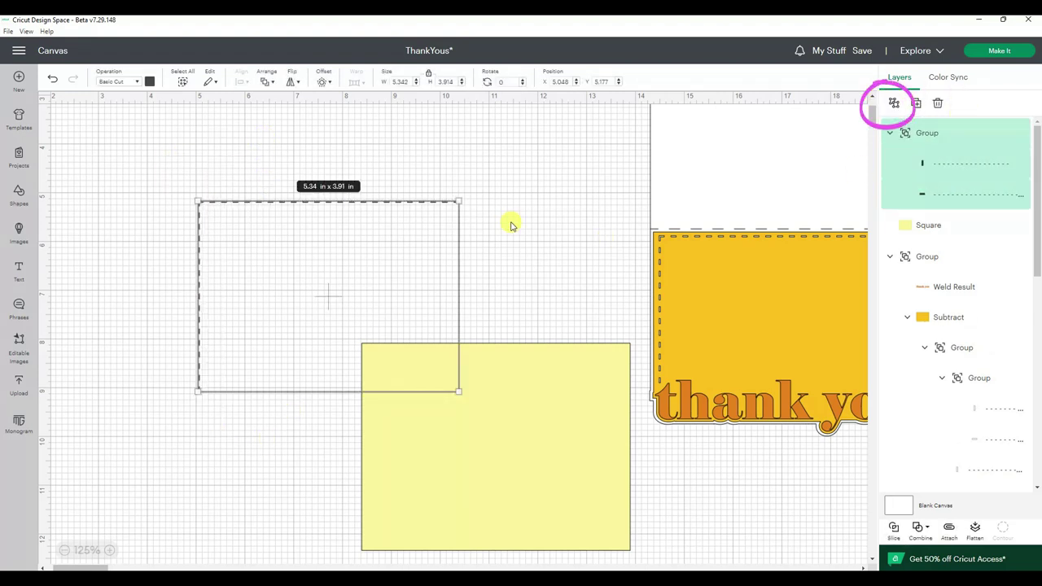
Duplicate the L-shaped dashed group and flip it horizontally and vertically
right_click(281, 213)
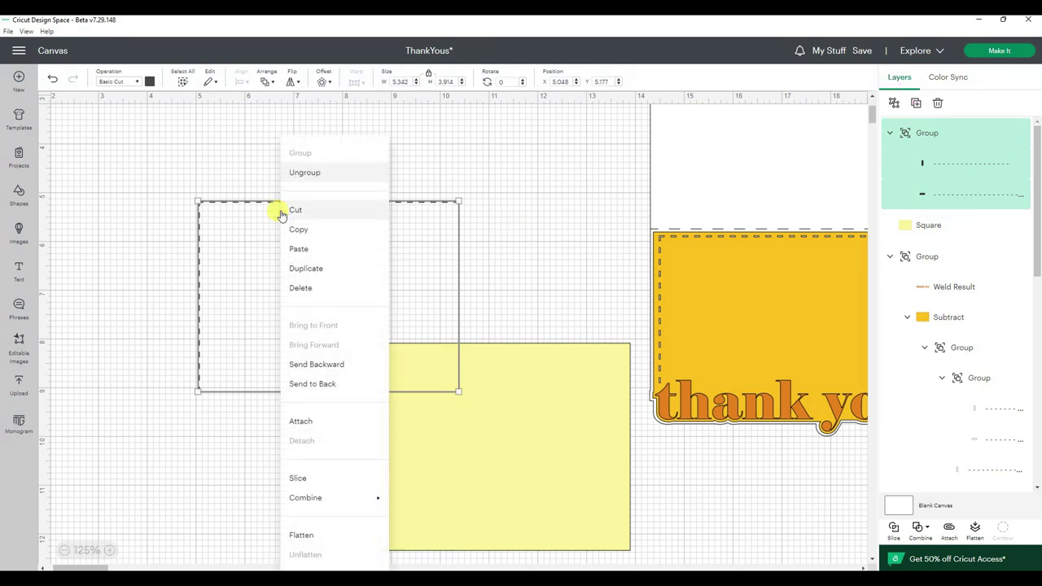
click(300, 269)
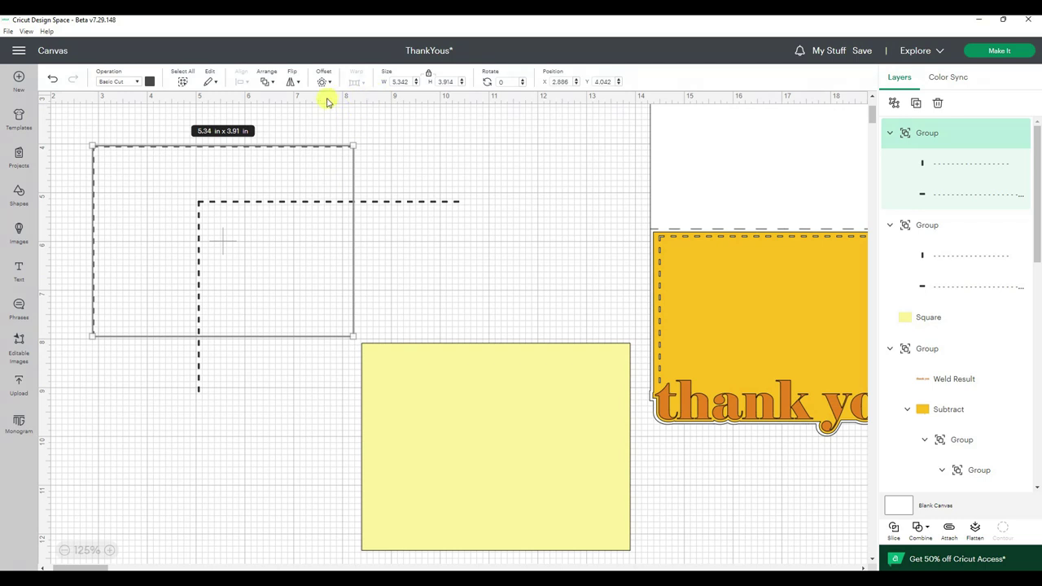
click(293, 83)
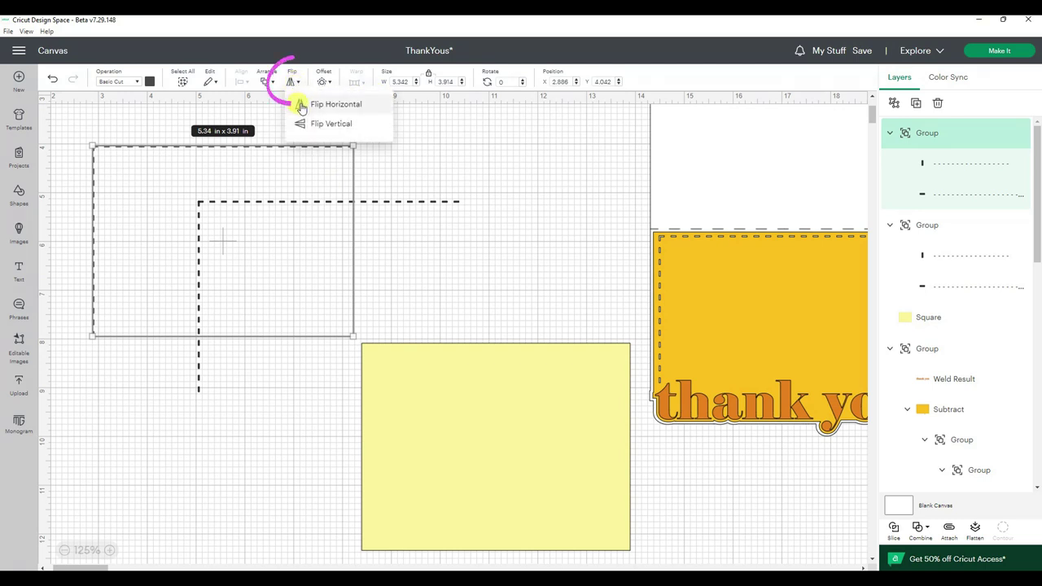
click(302, 106)
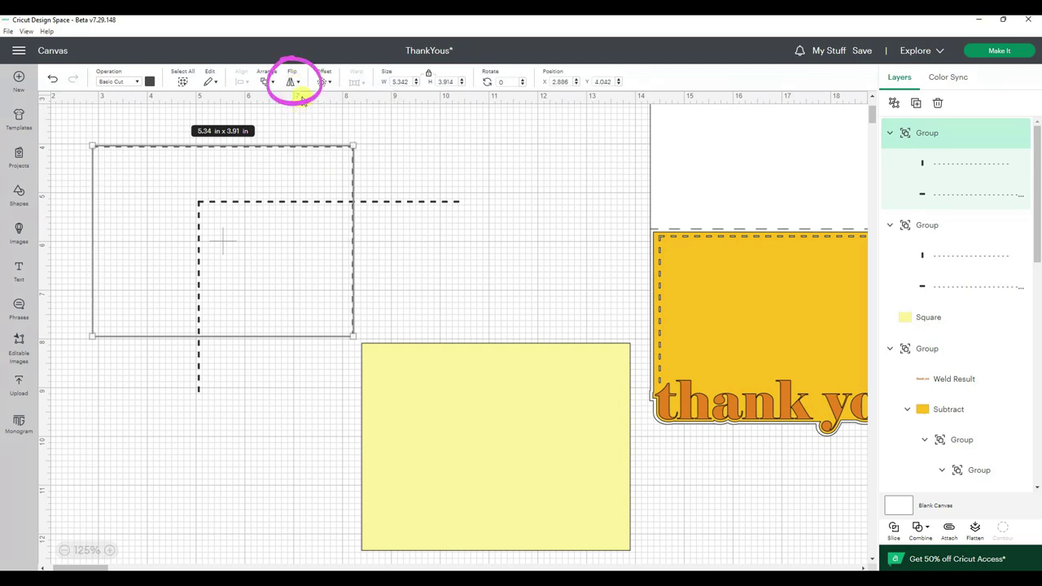
click(293, 81)
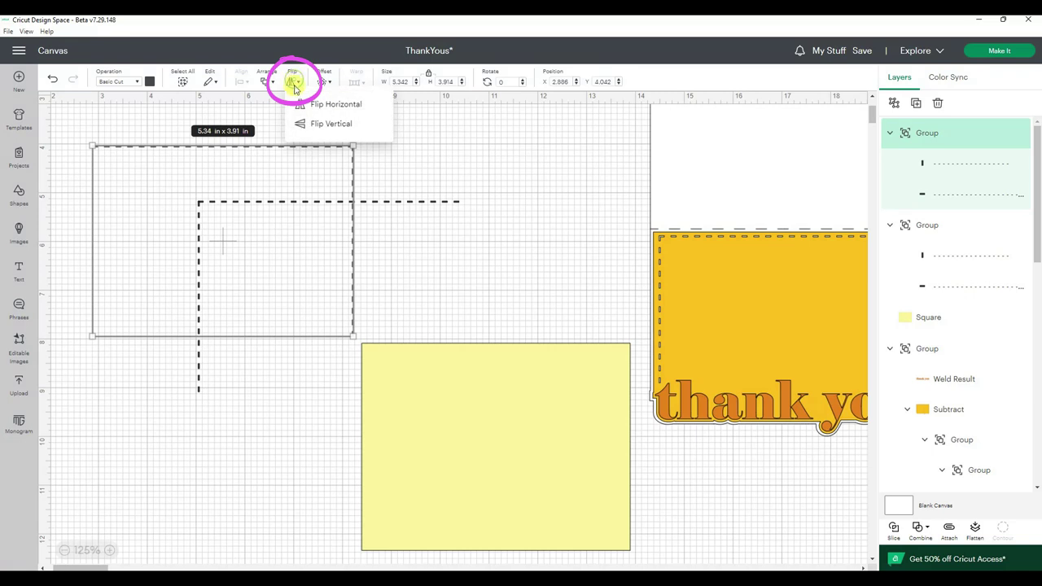
click(326, 124)
Move the yellow card aside and place the flipped corner opposite the first
click(500, 205)
drag(547, 383, 564, 505)
drag(350, 327, 464, 381)
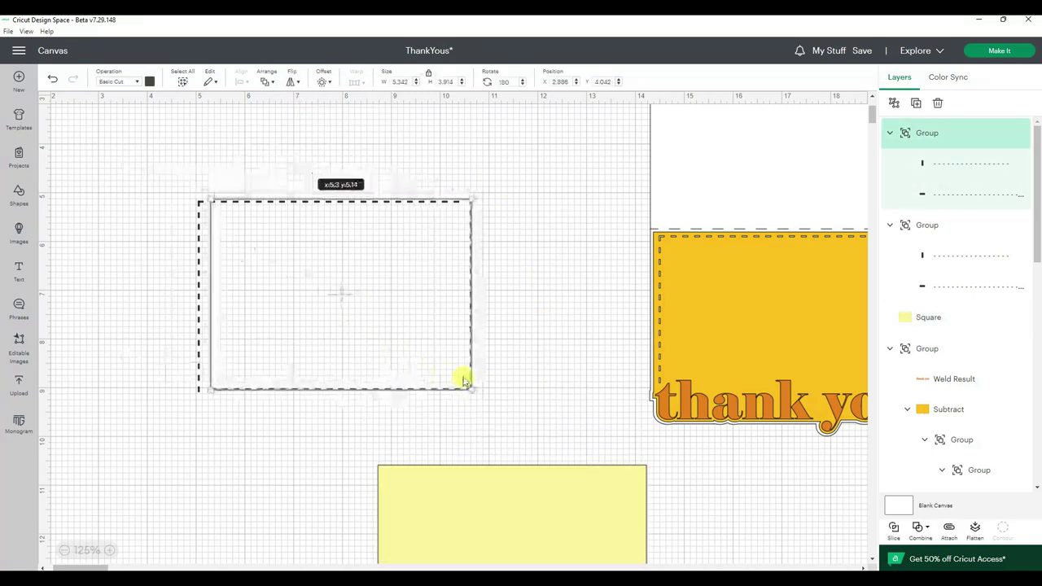
click(552, 300)
Align both dashed corners along their tops and right edges, then select them both
drag(141, 153, 542, 418)
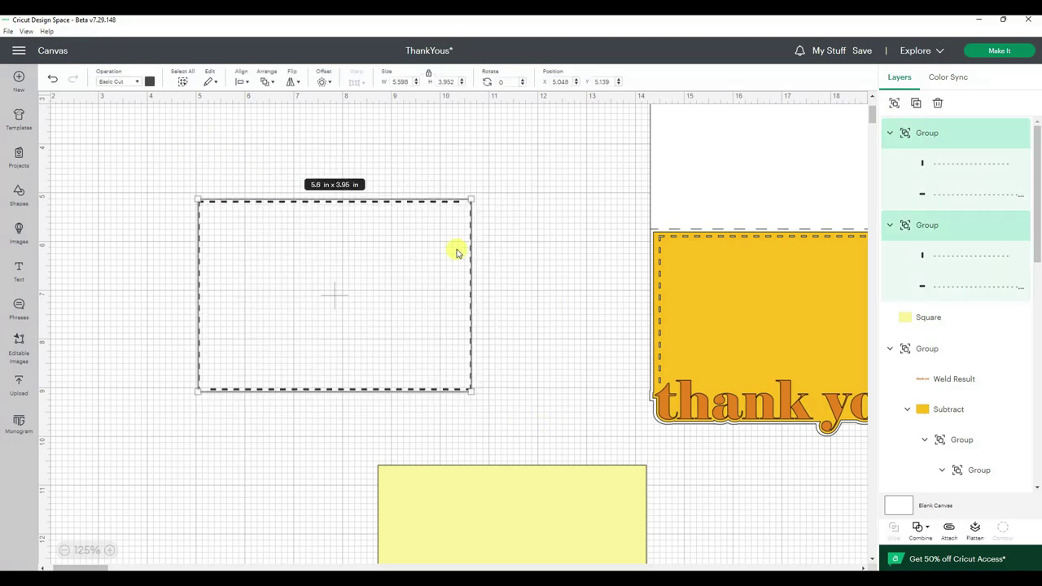
click(244, 82)
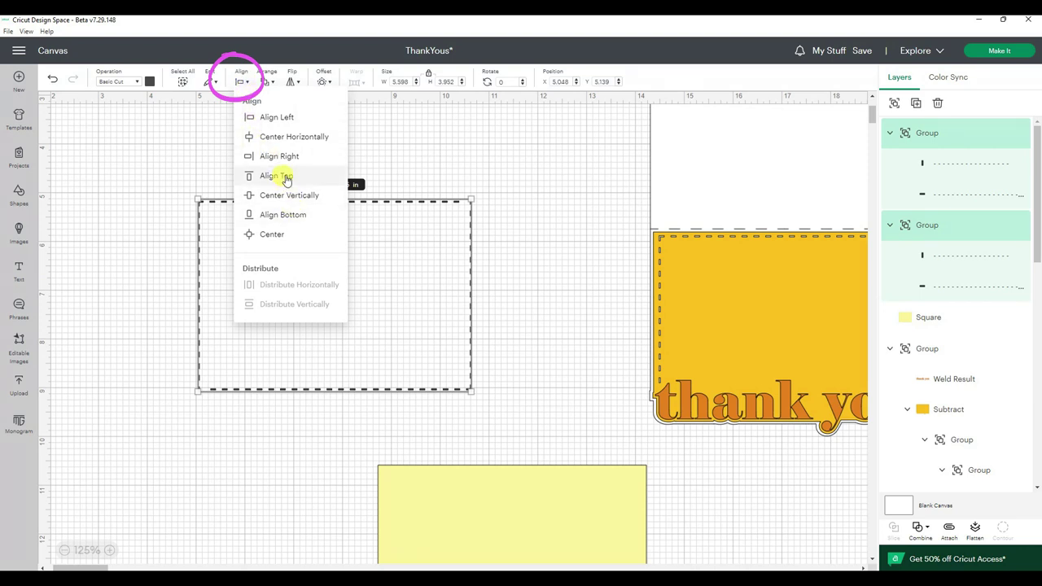
click(285, 177)
click(242, 82)
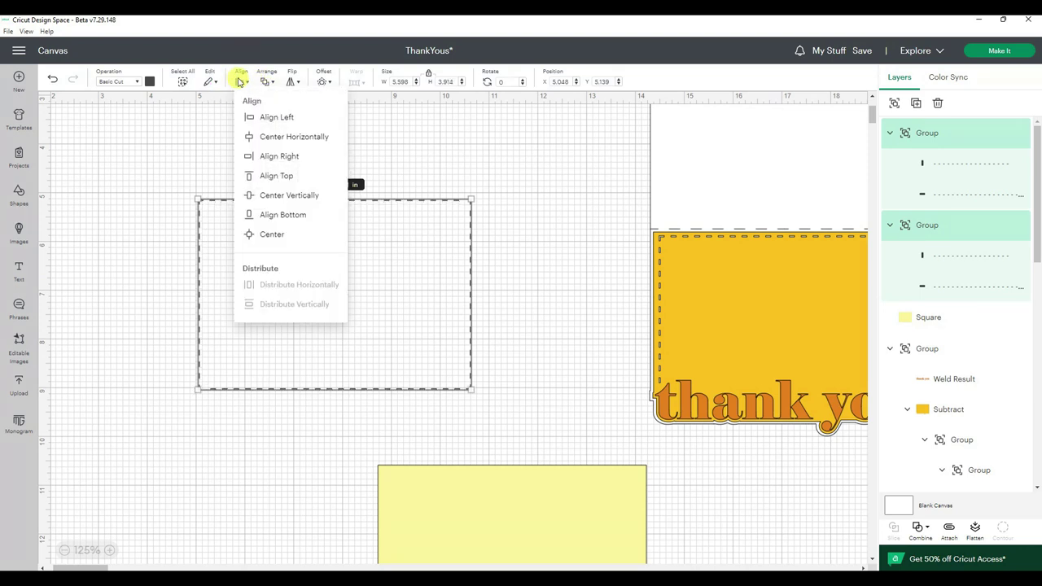
click(278, 157)
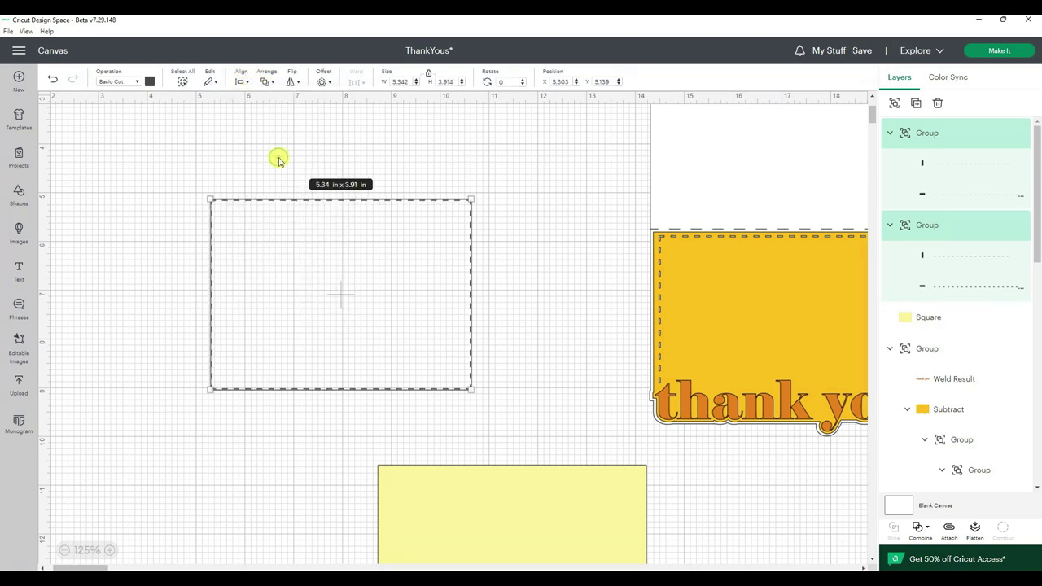
click(521, 184)
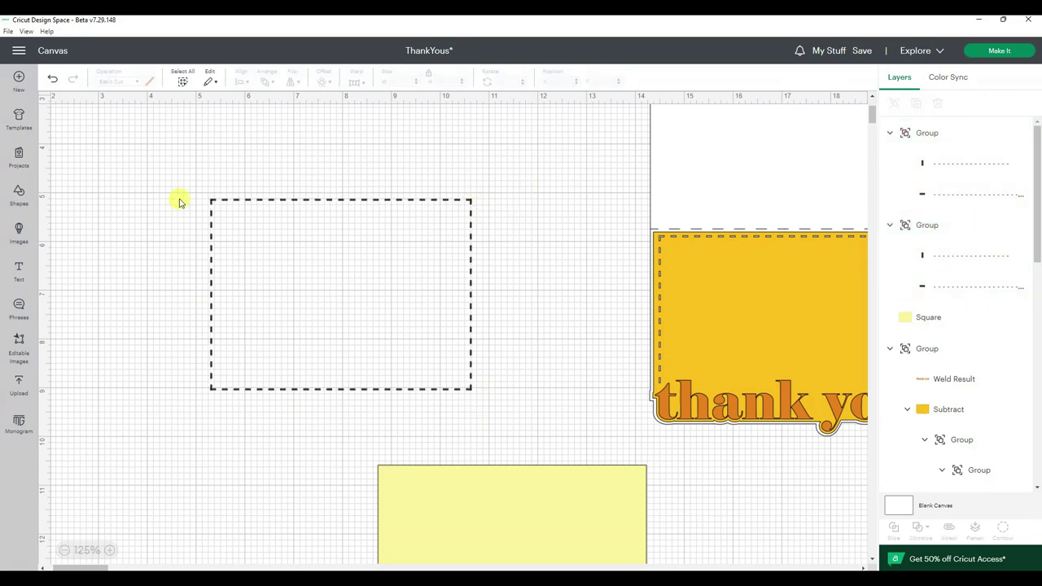
drag(170, 176, 529, 412)
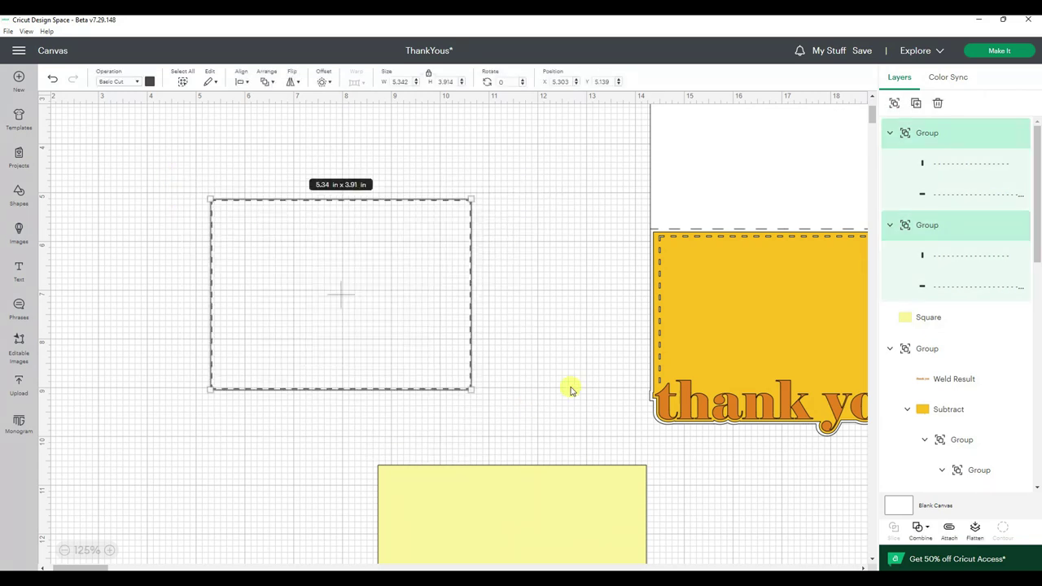
Group the two dashed corners and centre the border on the yellow square
click(894, 106)
click(523, 400)
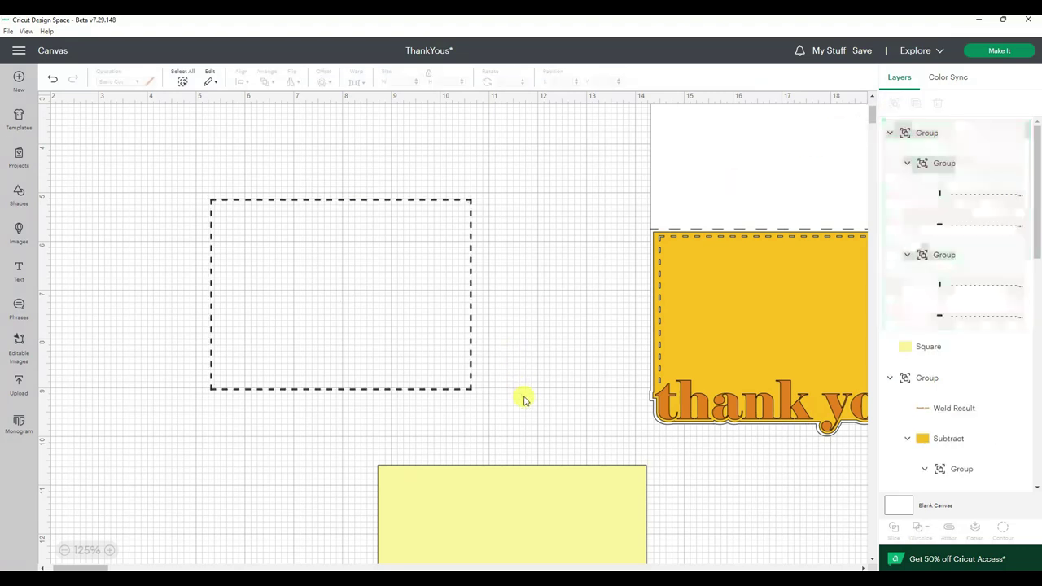
drag(516, 500, 347, 233)
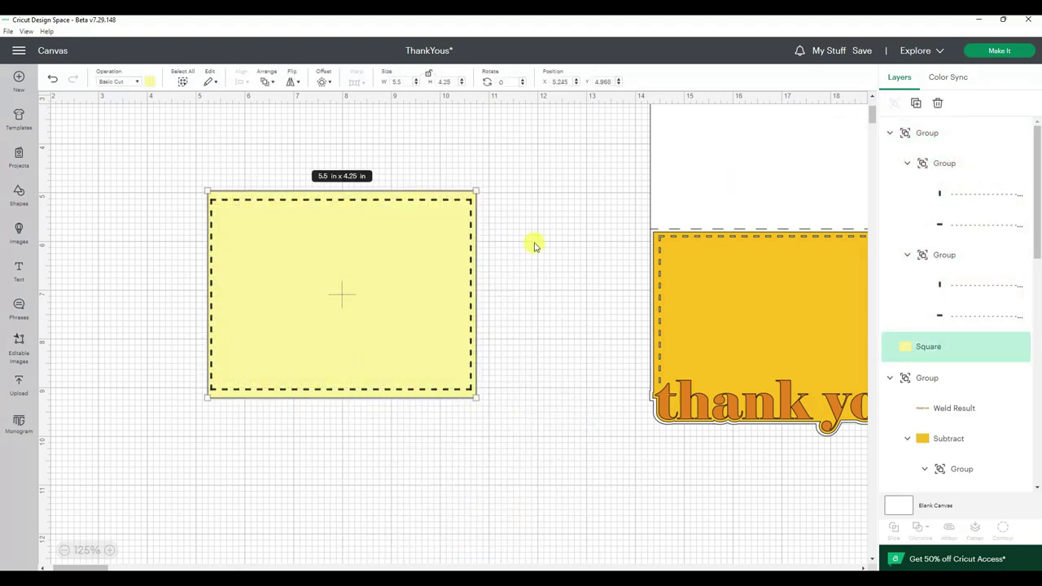
drag(128, 149, 554, 445)
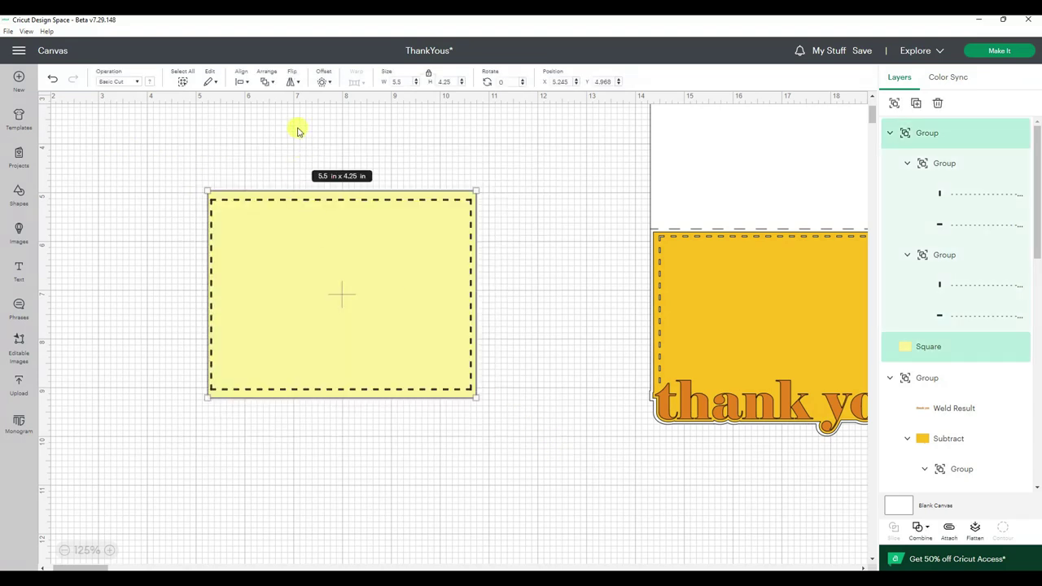
click(244, 83)
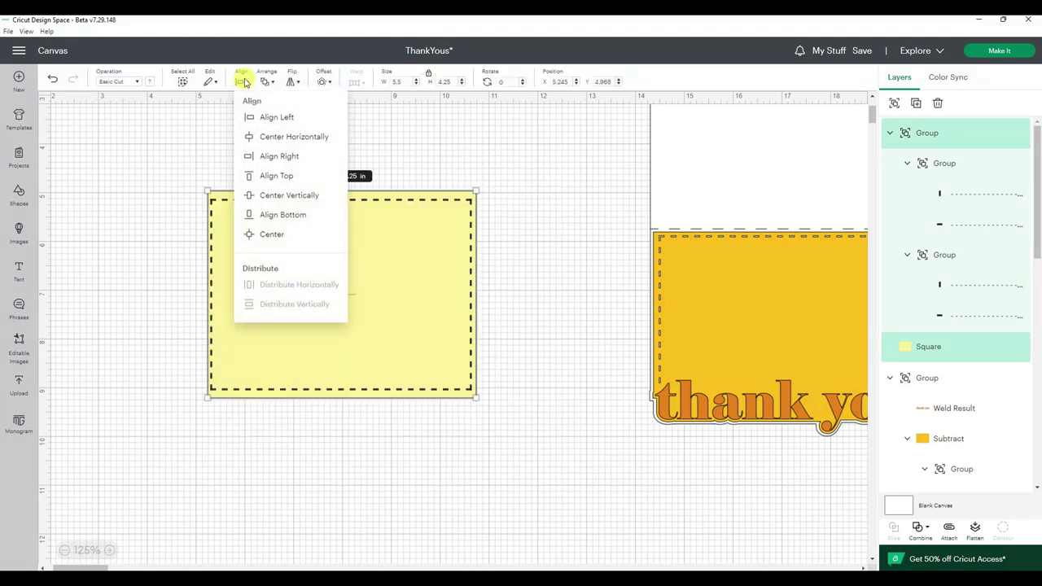
click(279, 236)
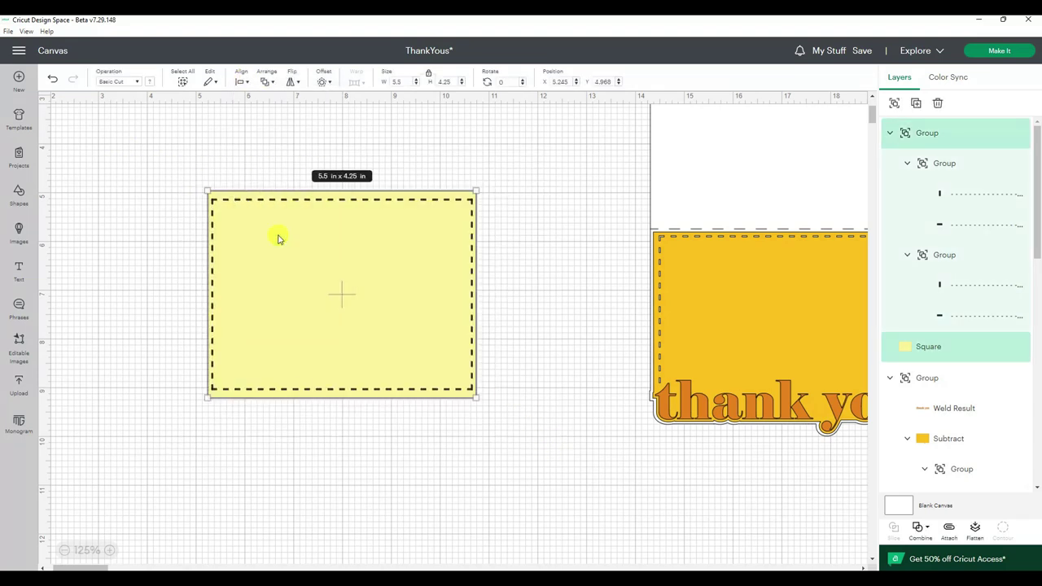
Select the yellow card together with its dashed border
click(525, 236)
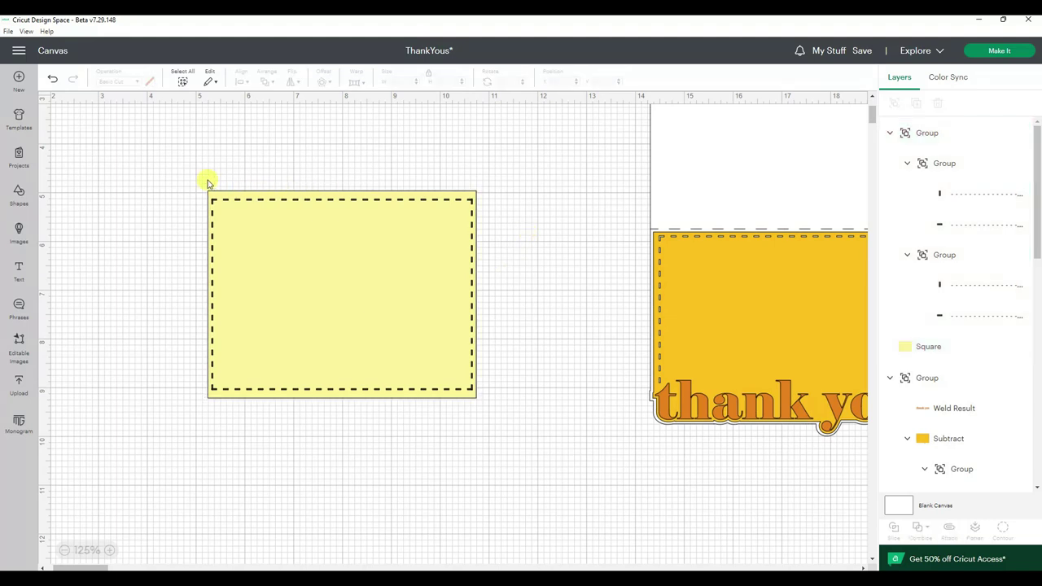
drag(165, 168, 531, 447)
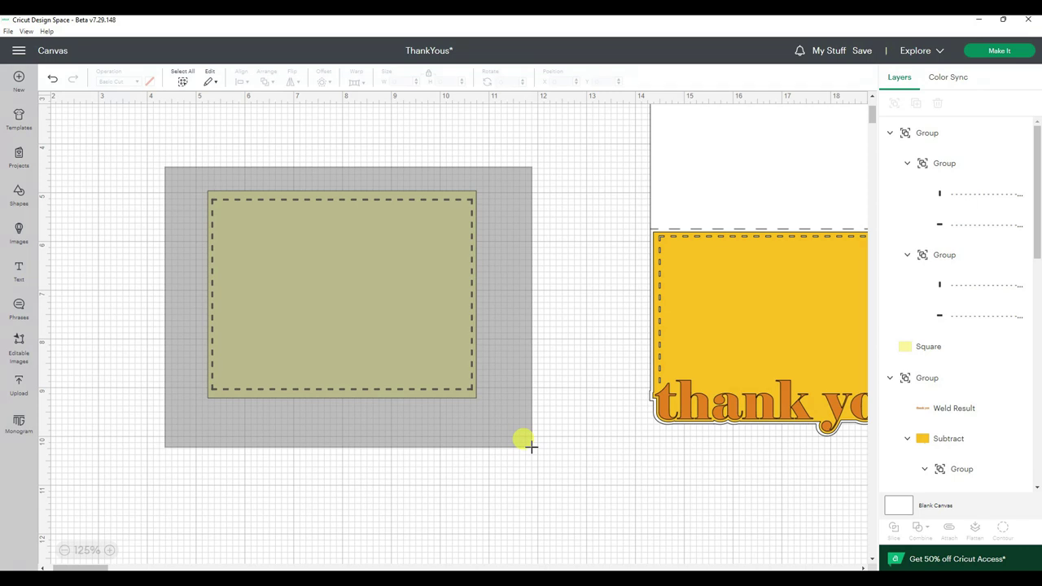
drag(531, 446, 533, 452)
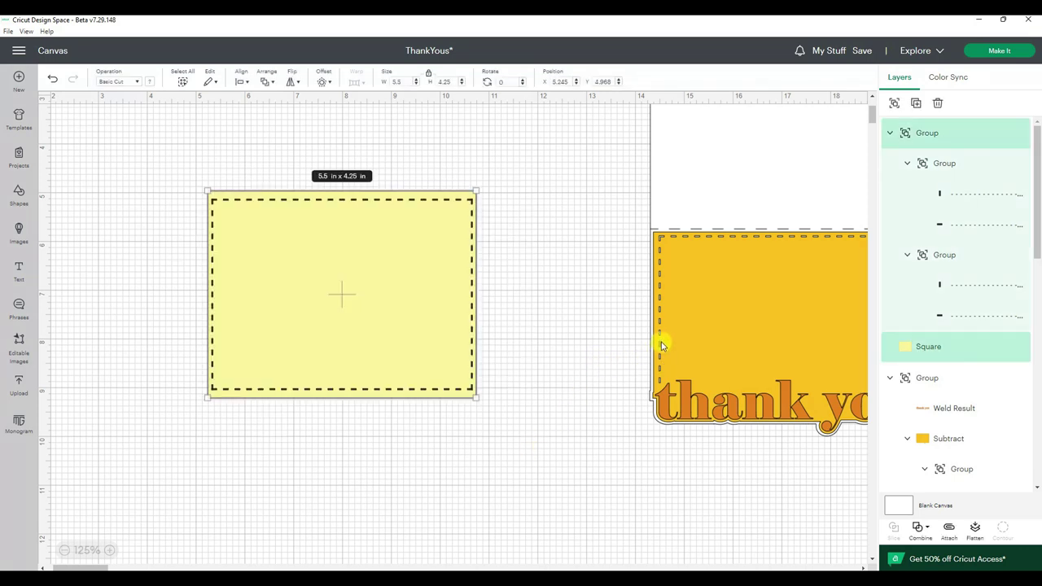
Subtract the dashed border from the yellow card to cut stitch holes
click(925, 530)
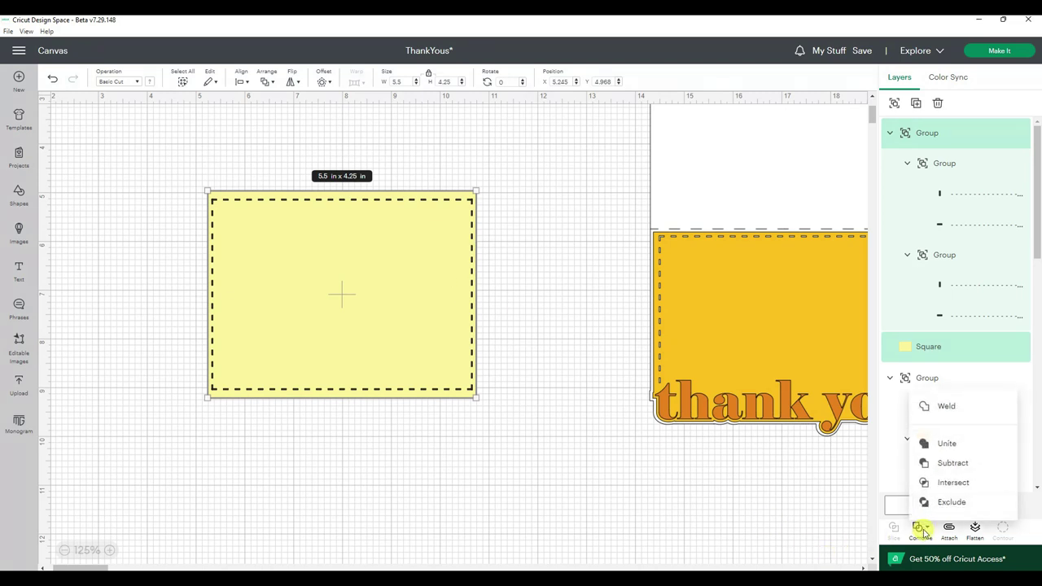
click(946, 464)
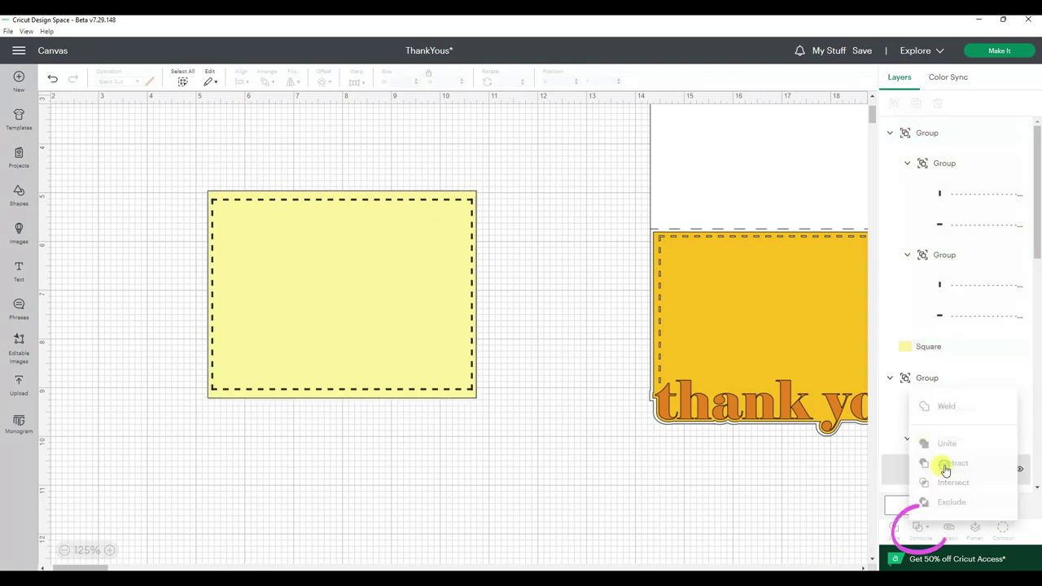
click(458, 464)
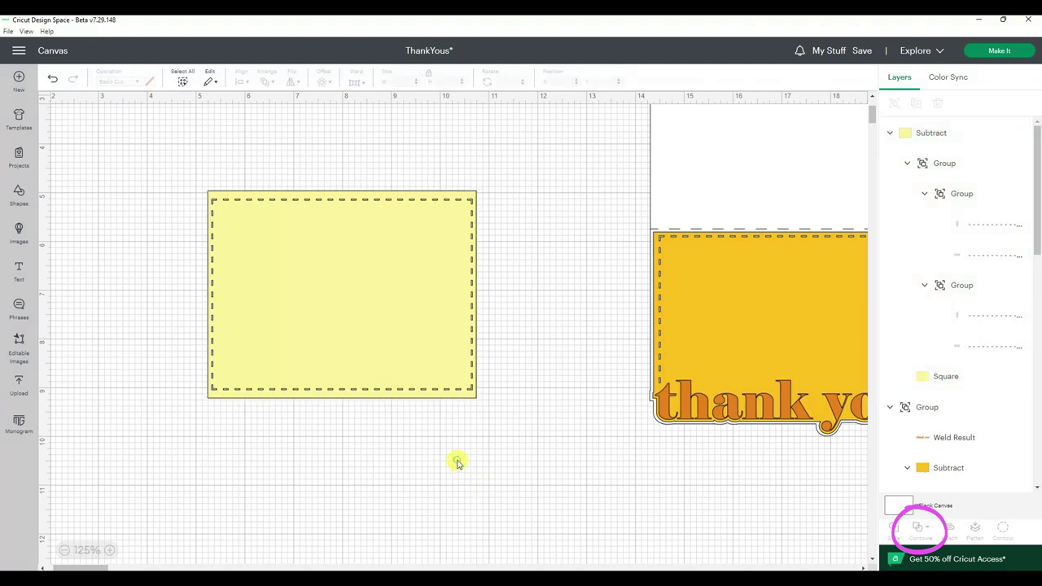
Zoom in on the card to inspect the cut-out stitch holes
click(107, 550)
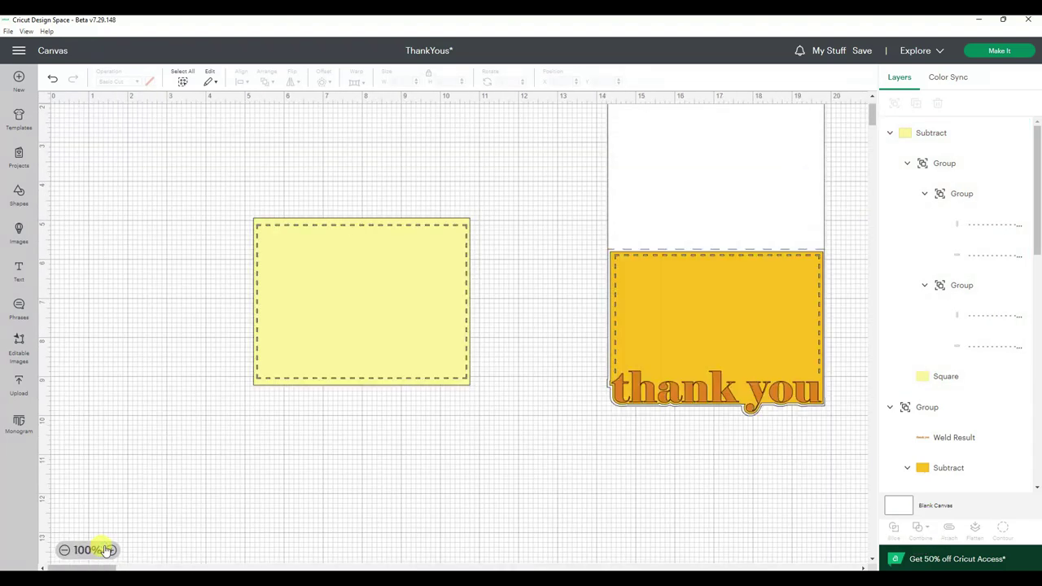
click(110, 552)
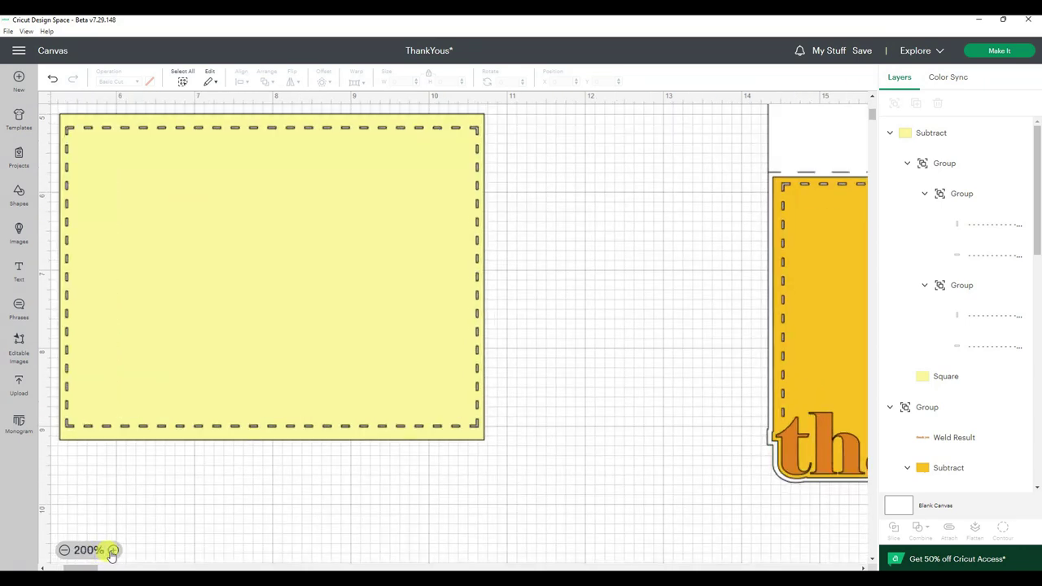
click(110, 551)
click(110, 551)
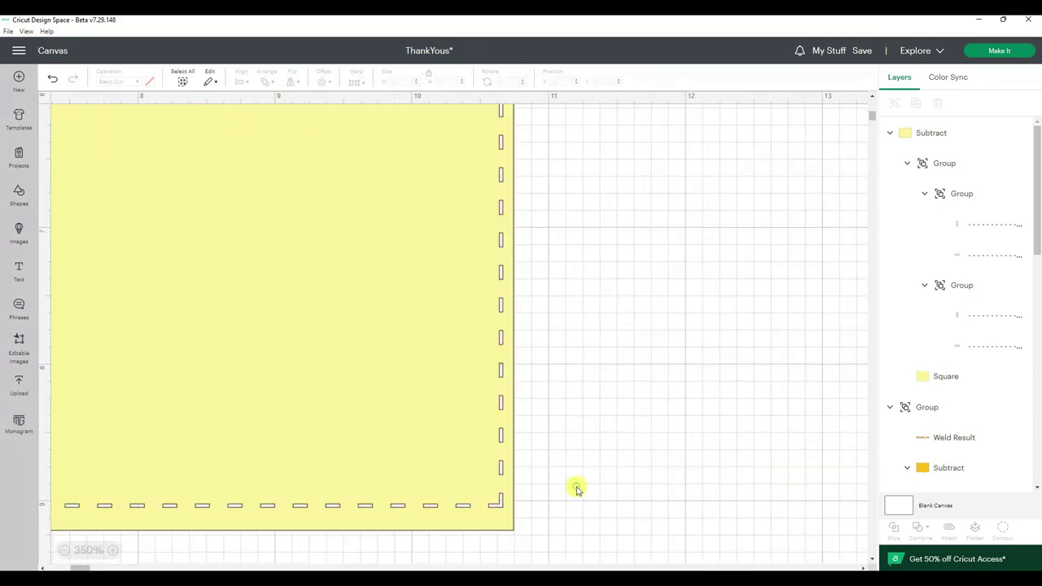